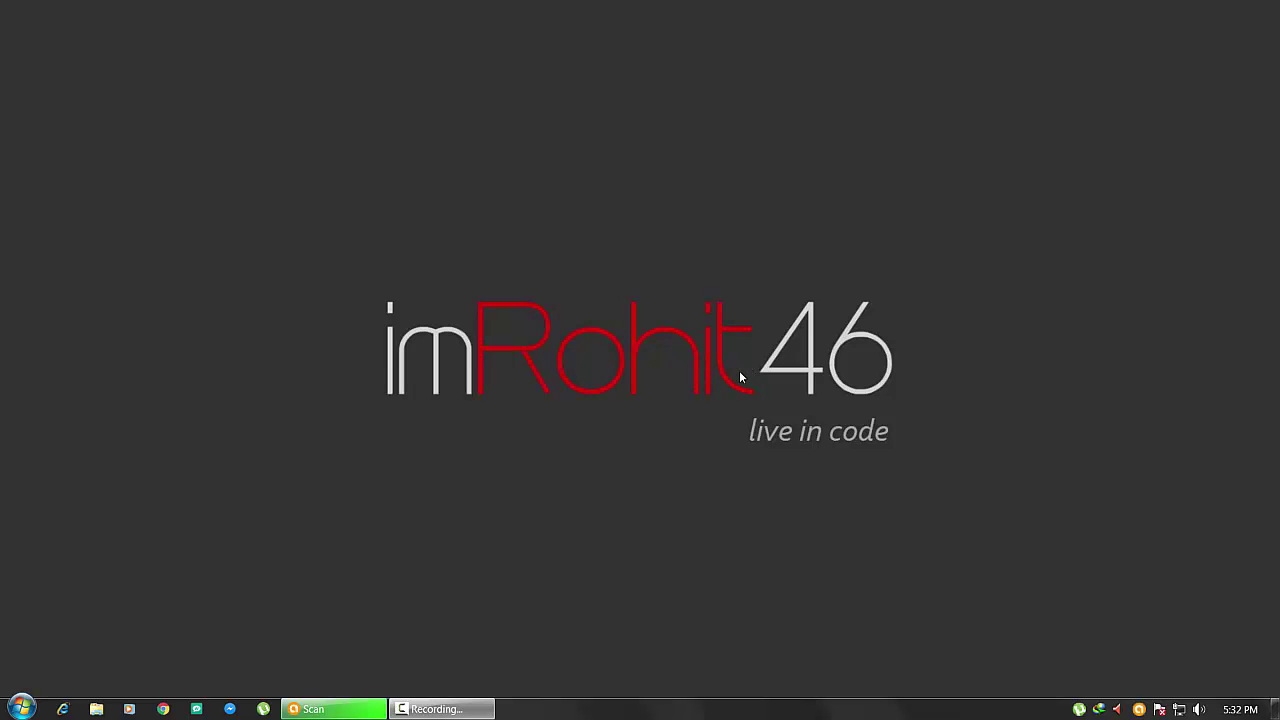
# Open Computer maximized and browse into the Softwares (E:) drive
pyautogui.click(21, 708)
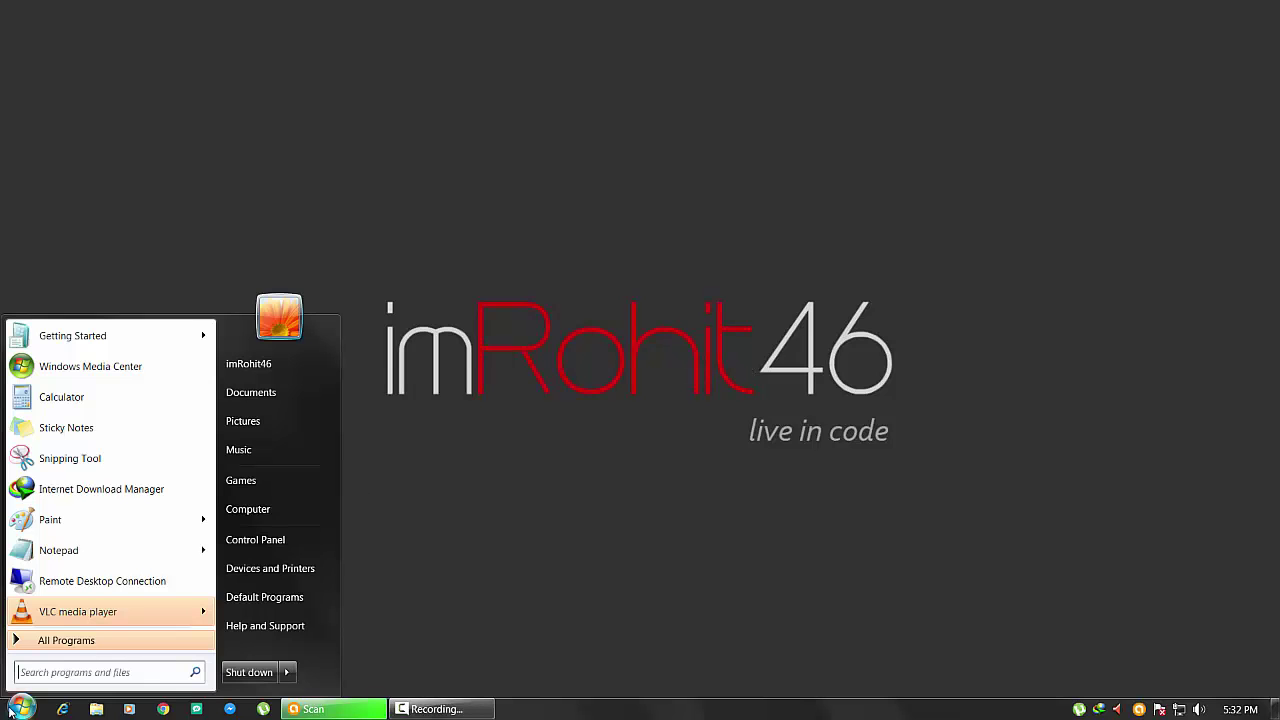
pyautogui.click(260, 511)
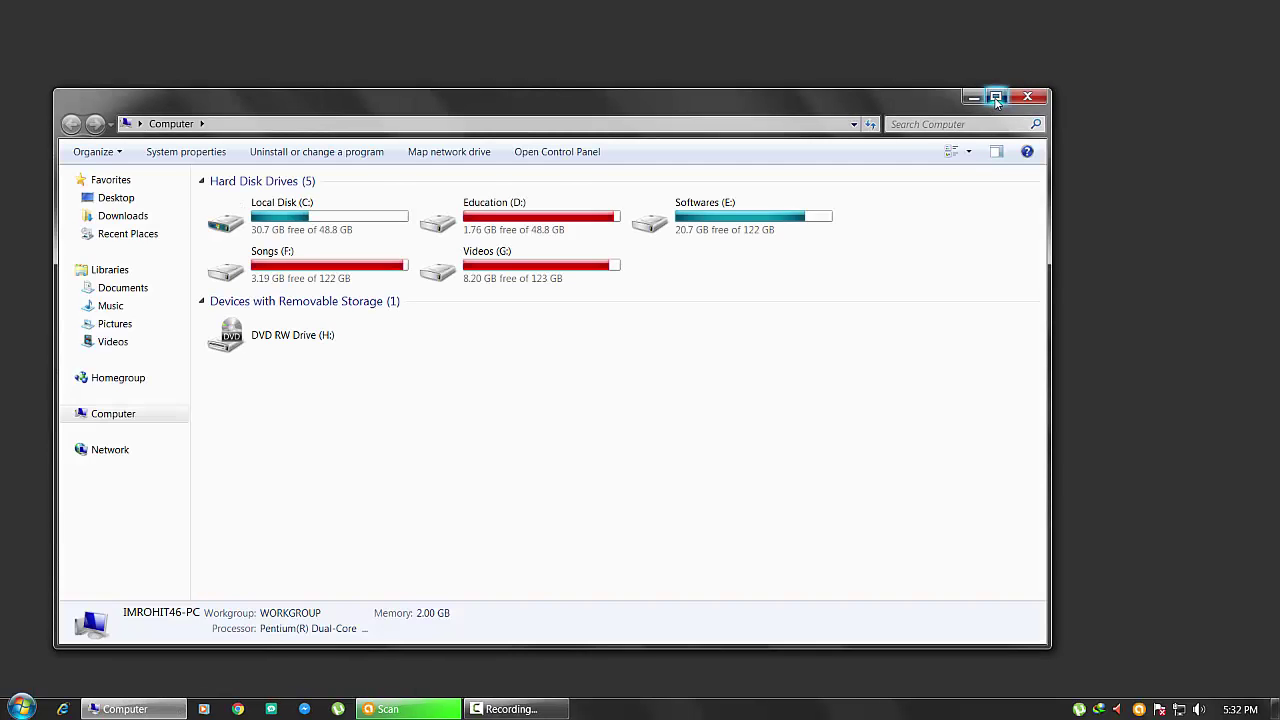
pyautogui.click(997, 97)
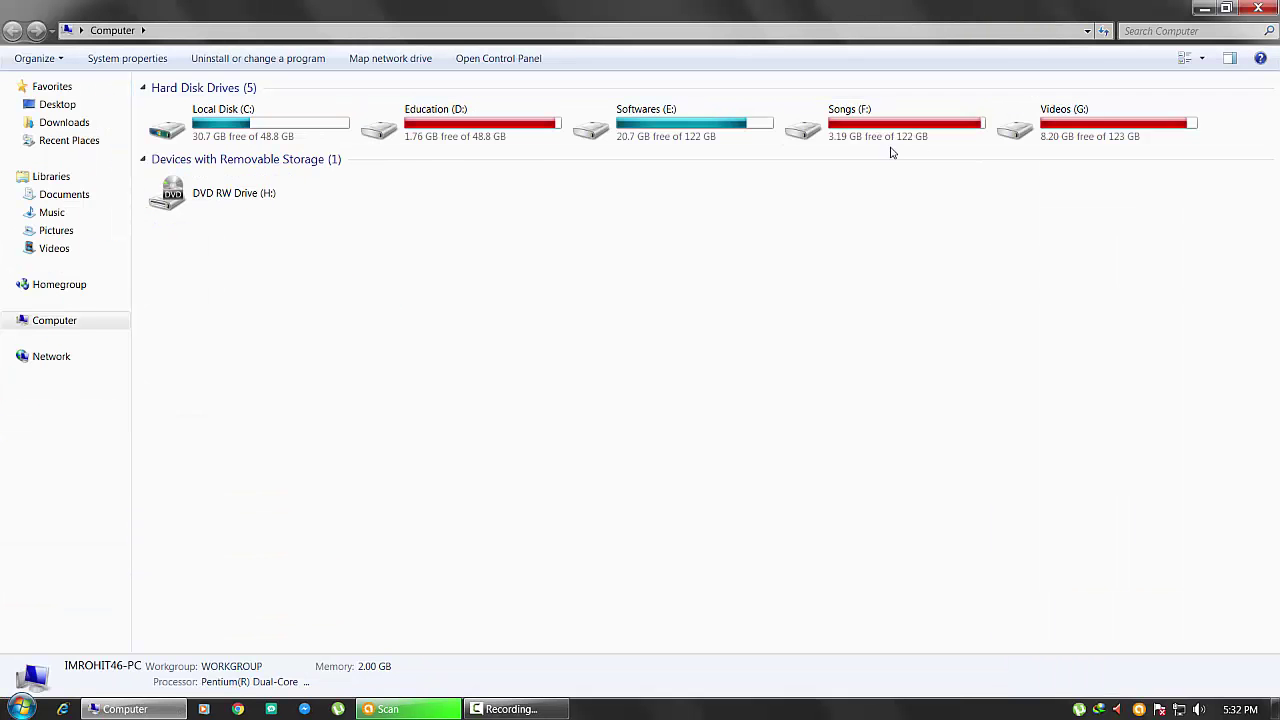
pyautogui.doubleClick(645, 122)
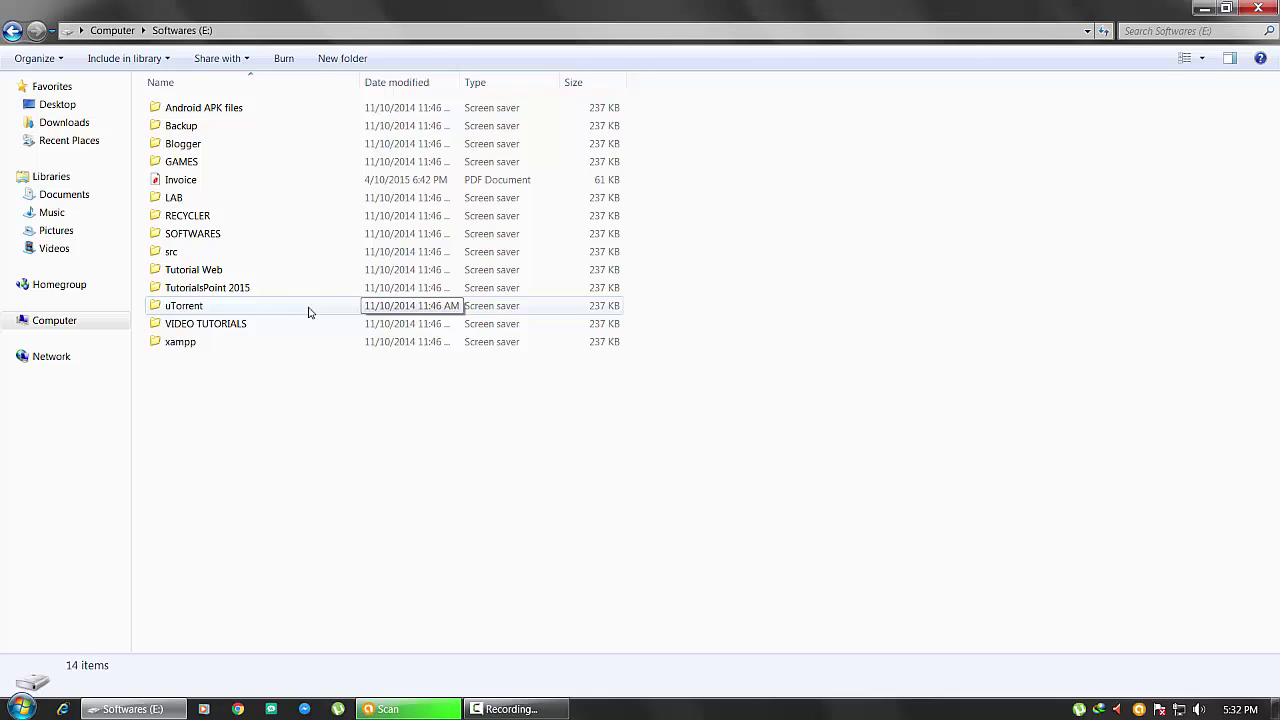
pyautogui.click(181, 309)
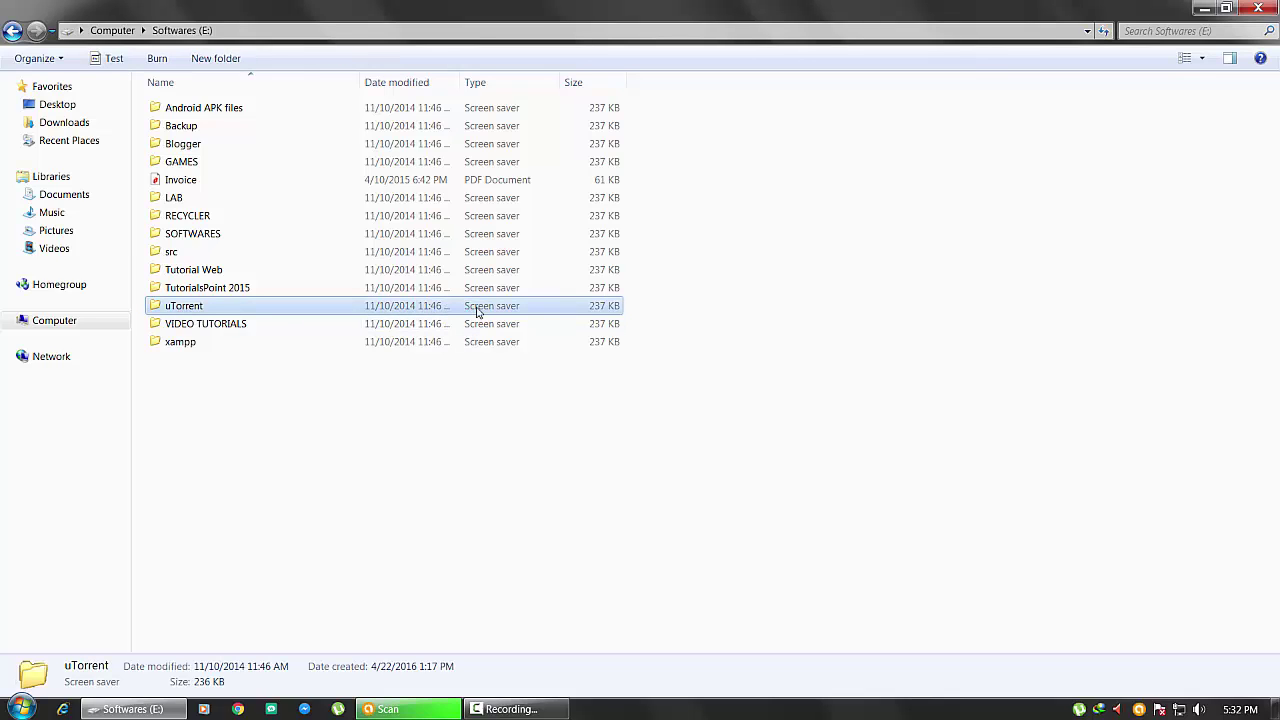
pyautogui.rightClick(189, 311)
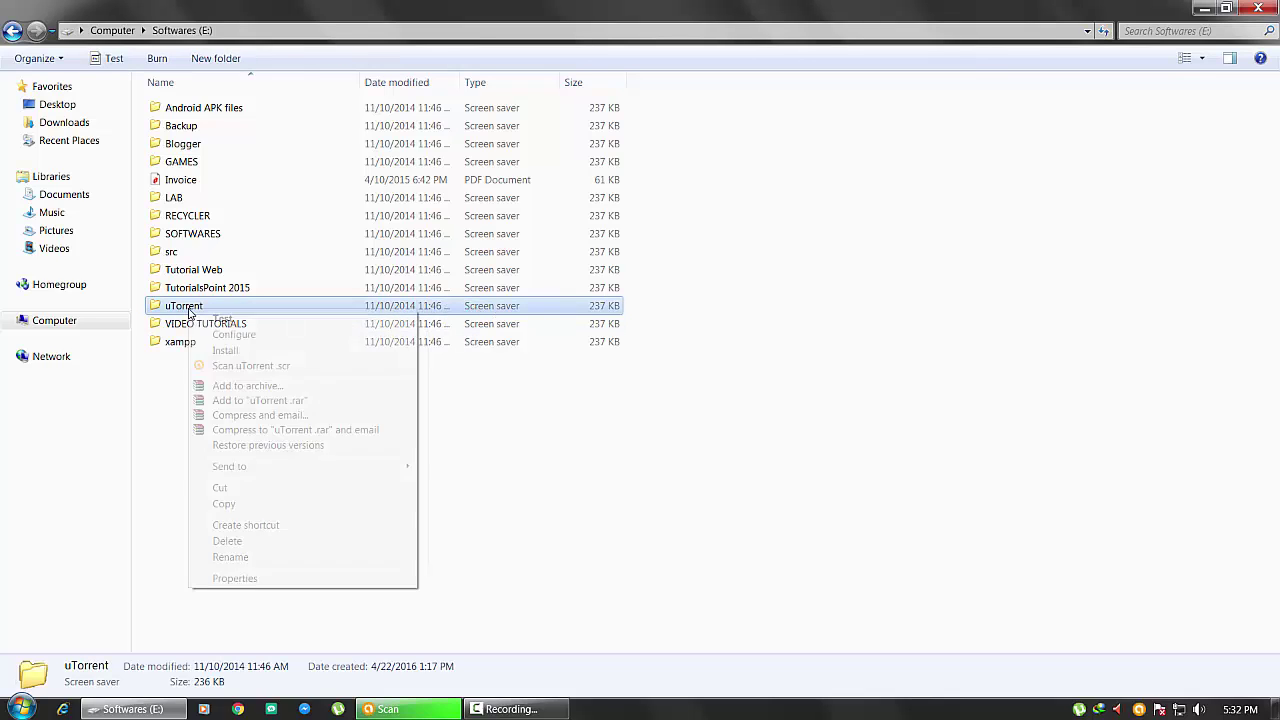
pyautogui.click(230, 592)
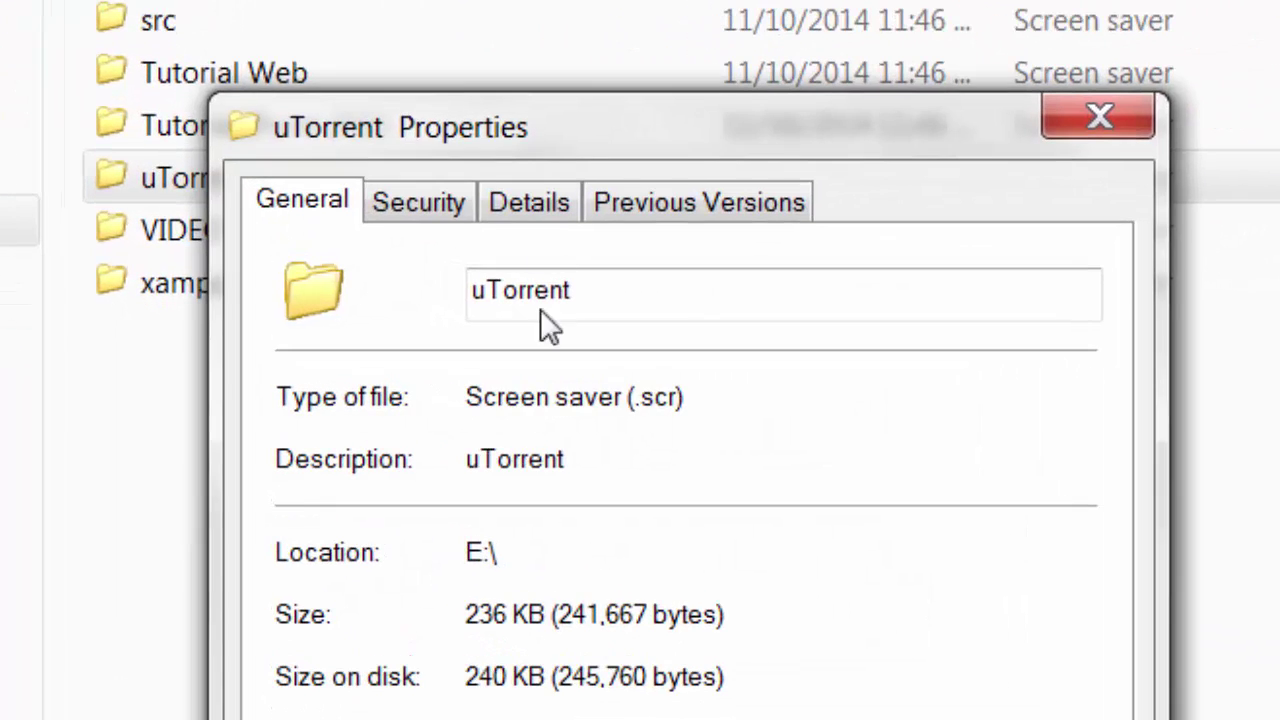
pyautogui.moveTo(634, 400); pyautogui.dragTo(680, 400)
pyautogui.click(1094, 135)
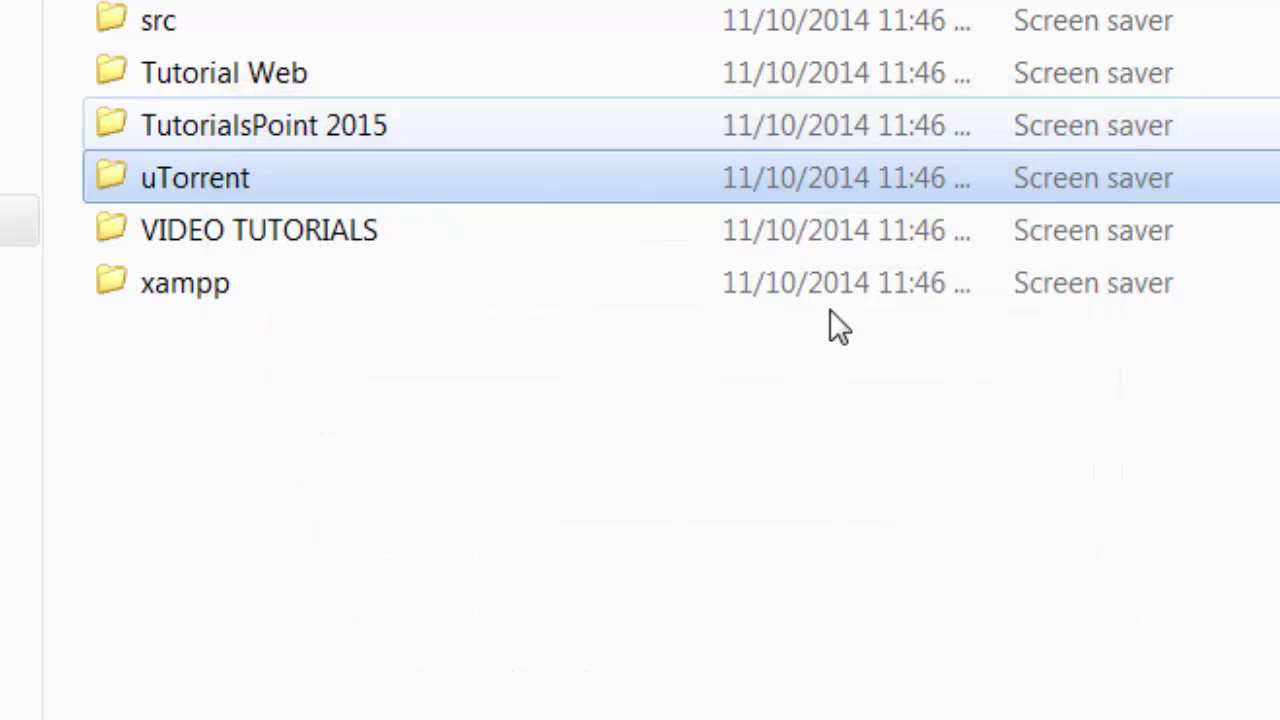
pyautogui.click(672, 355)
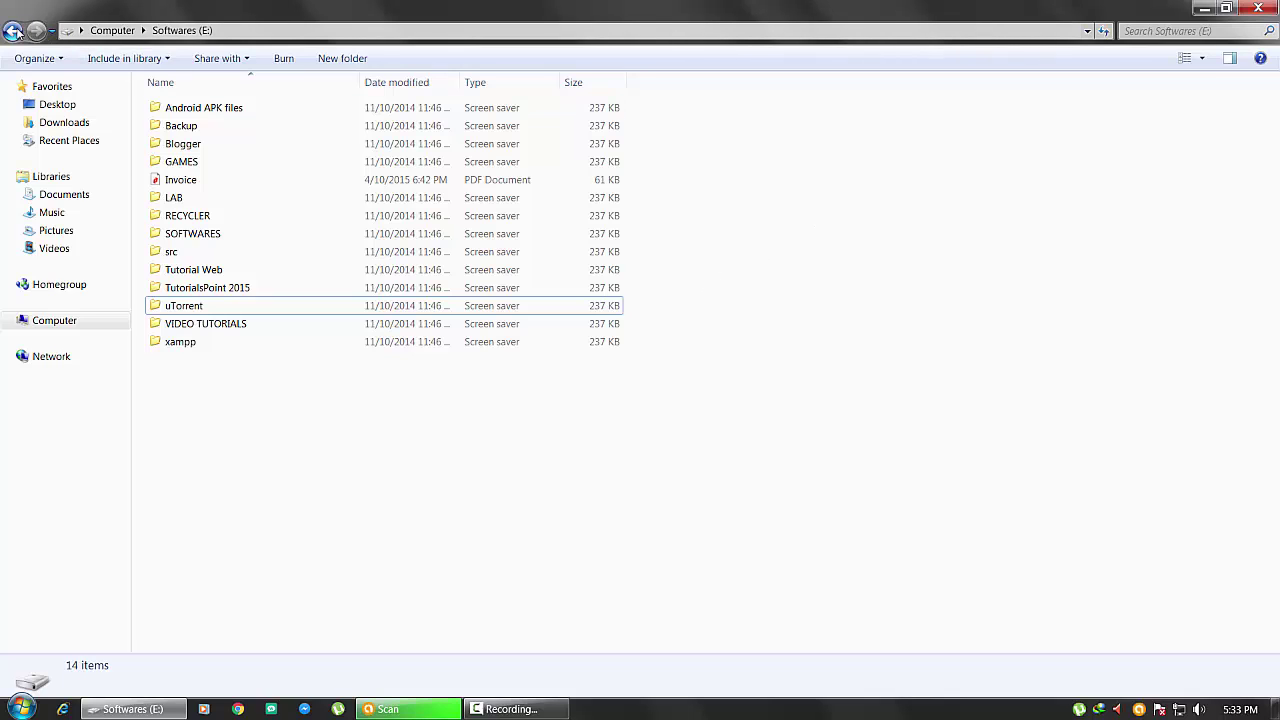
# Open Local Disk (C:) for comparison, then return to the Computer drive list
pyautogui.click(15, 31)
pyautogui.click(345, 325)
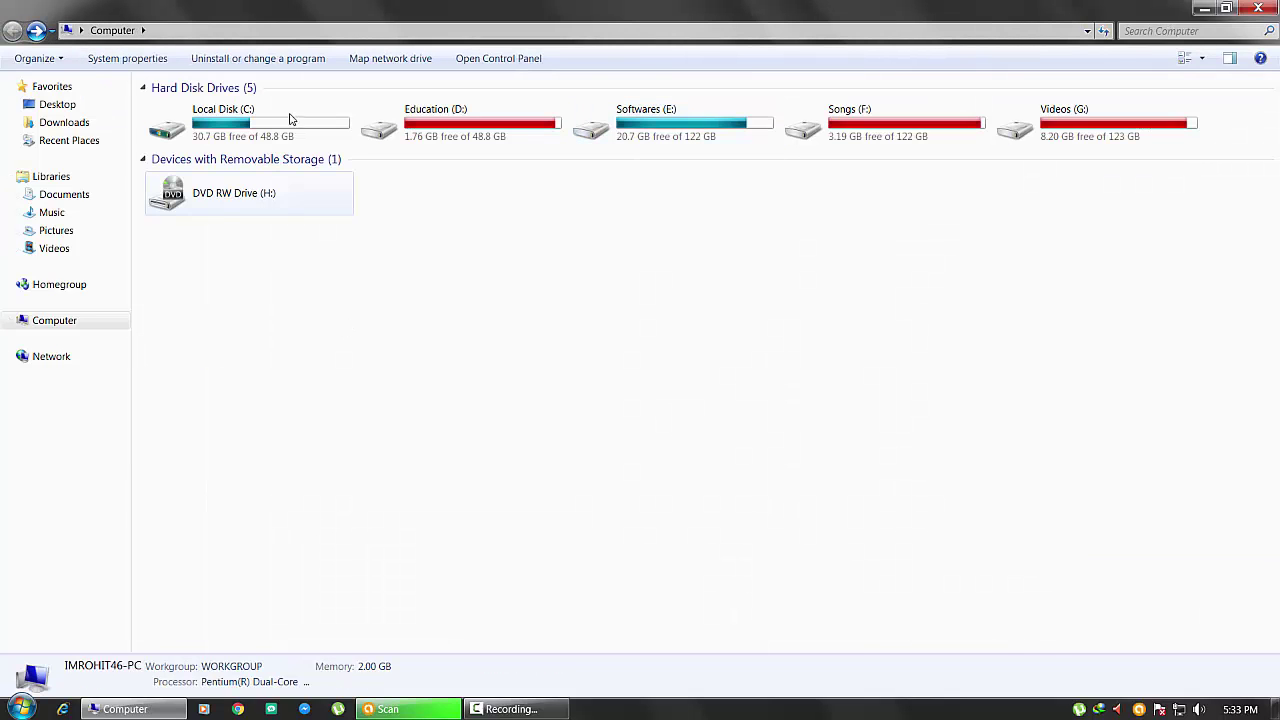
pyautogui.doubleClick(252, 133)
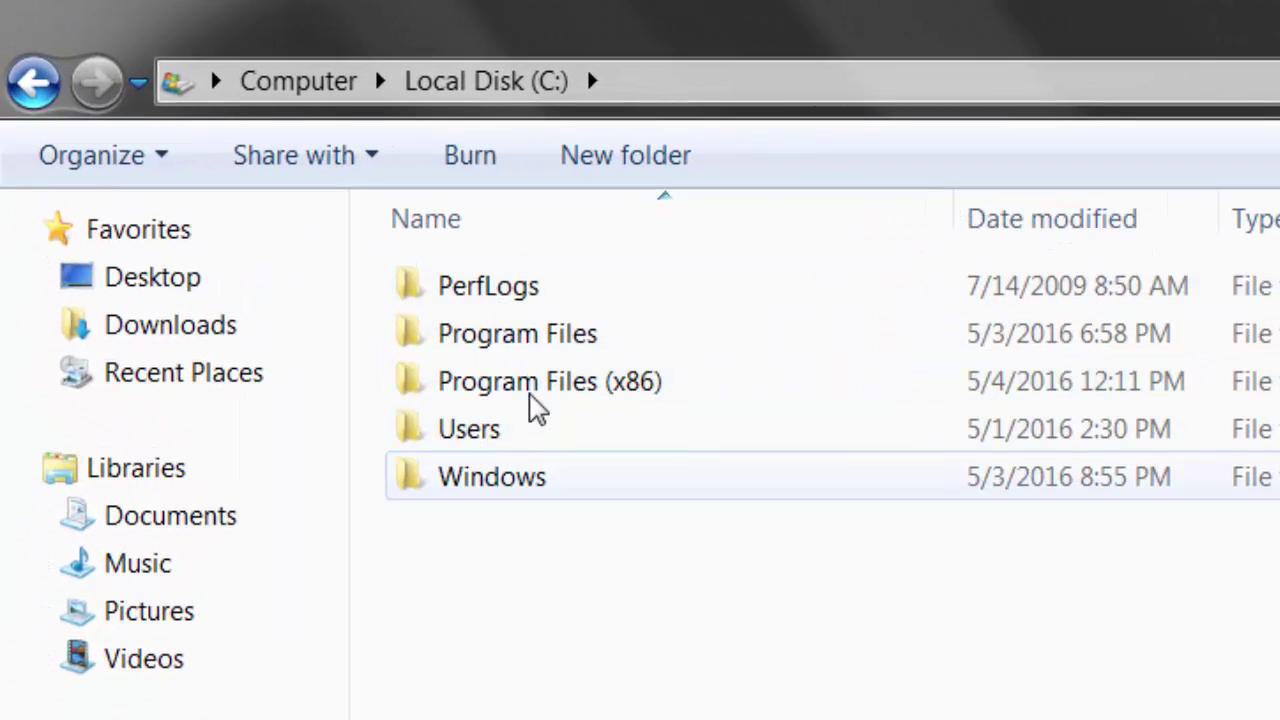
pyautogui.click(25, 97)
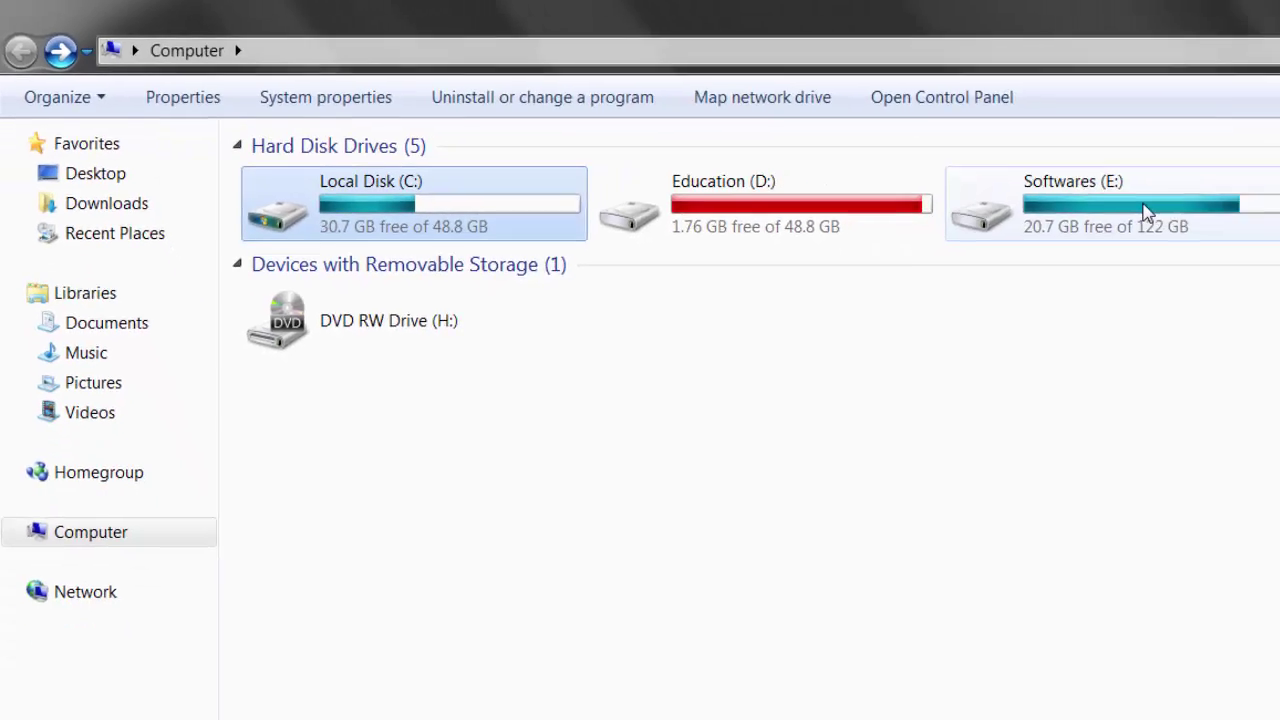
# Select drives C:, F: and finally Softwares (E:) in the Computer view
pyautogui.click(719, 126)
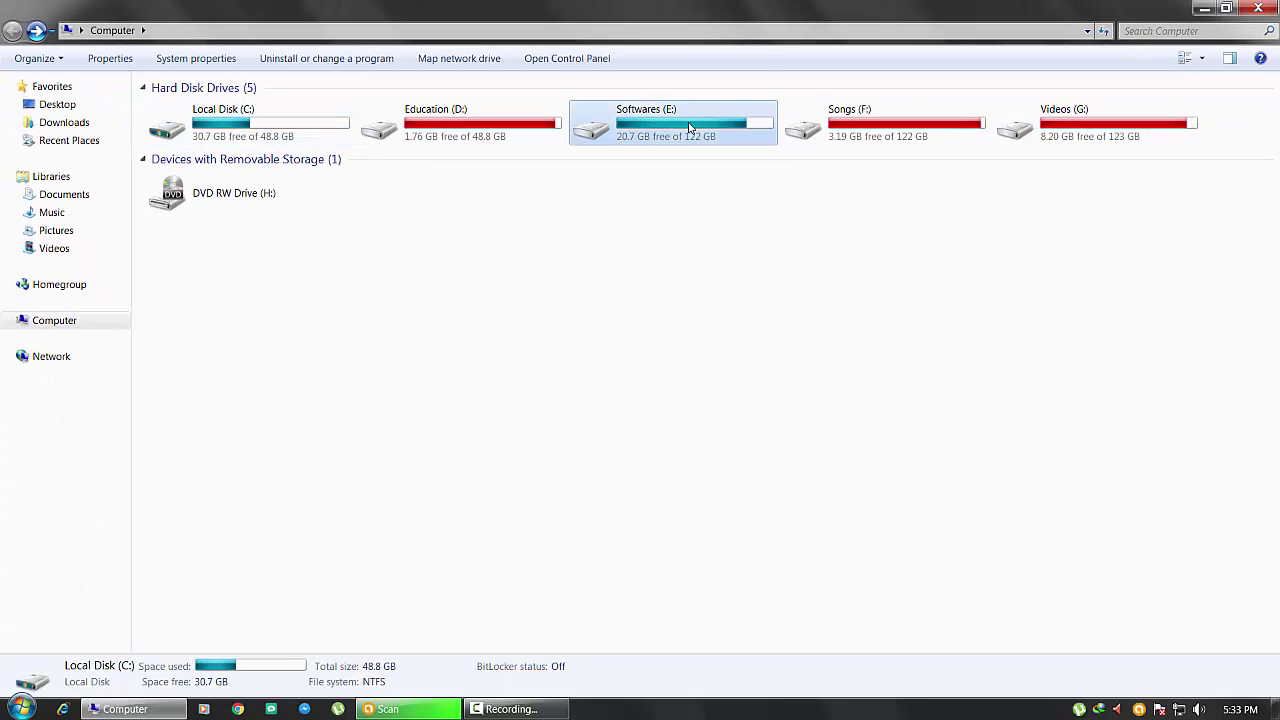
pyautogui.click(229, 131)
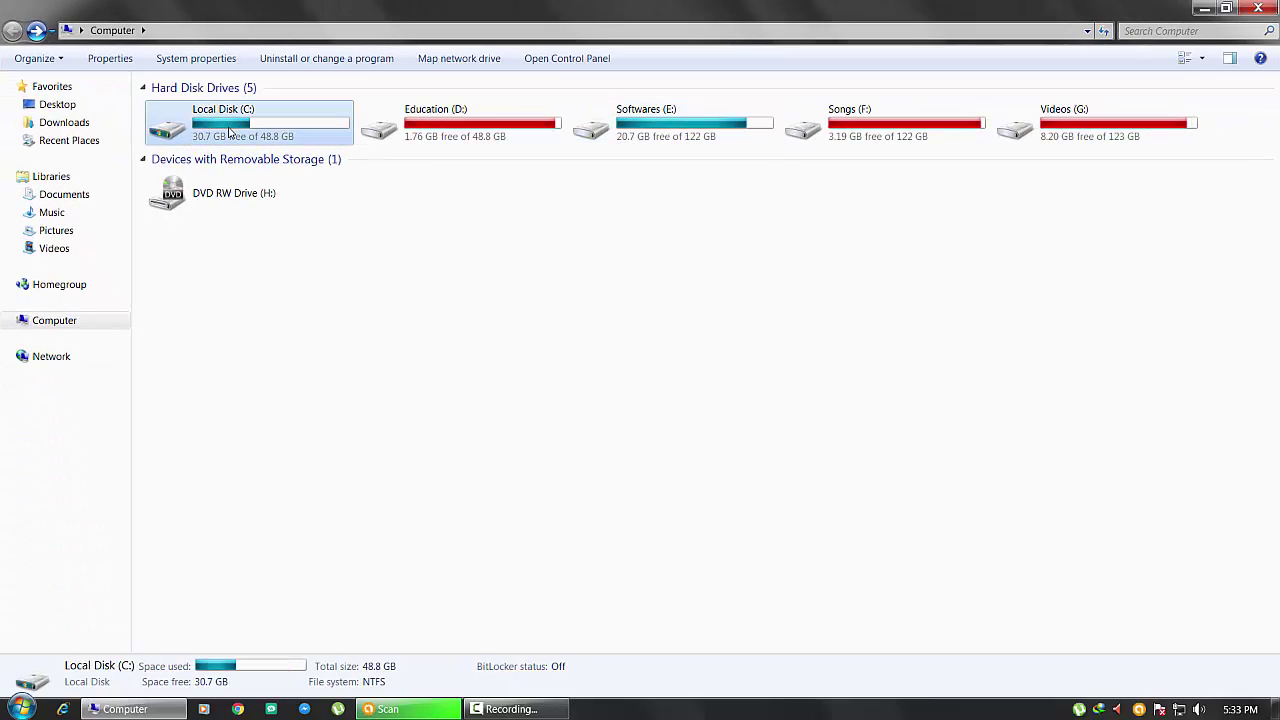
pyautogui.click(887, 121)
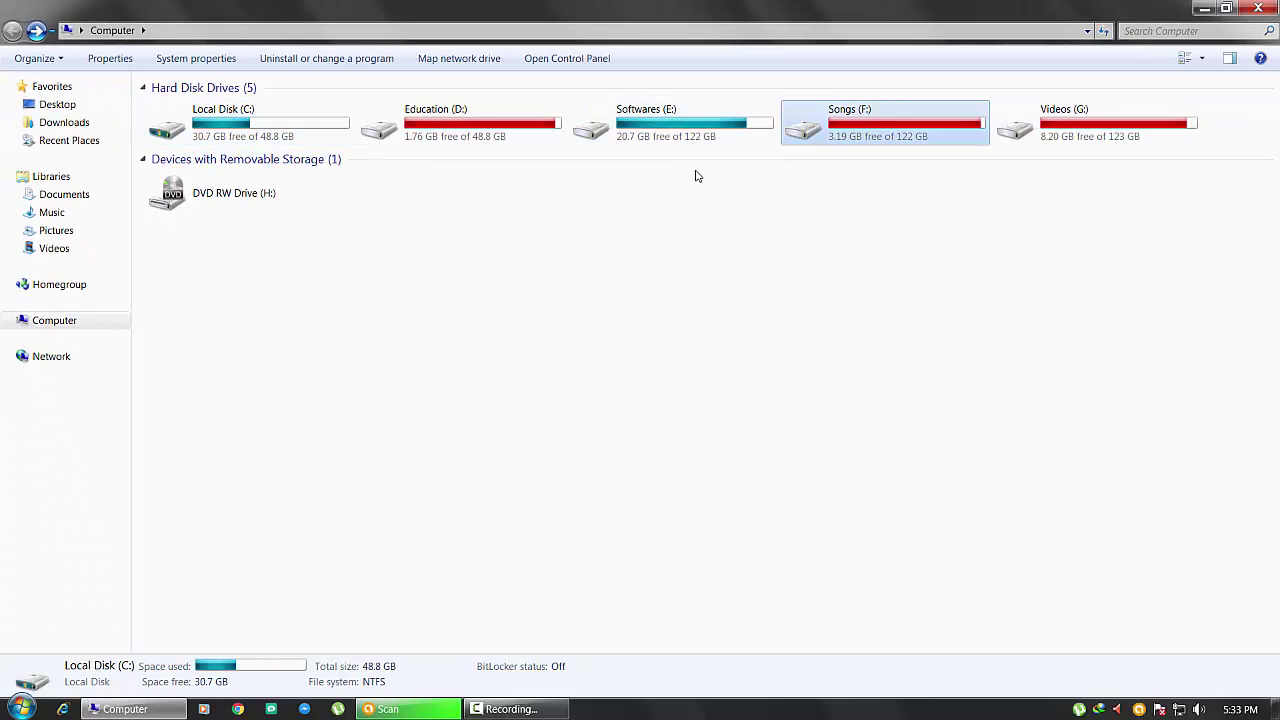
pyautogui.click(657, 124)
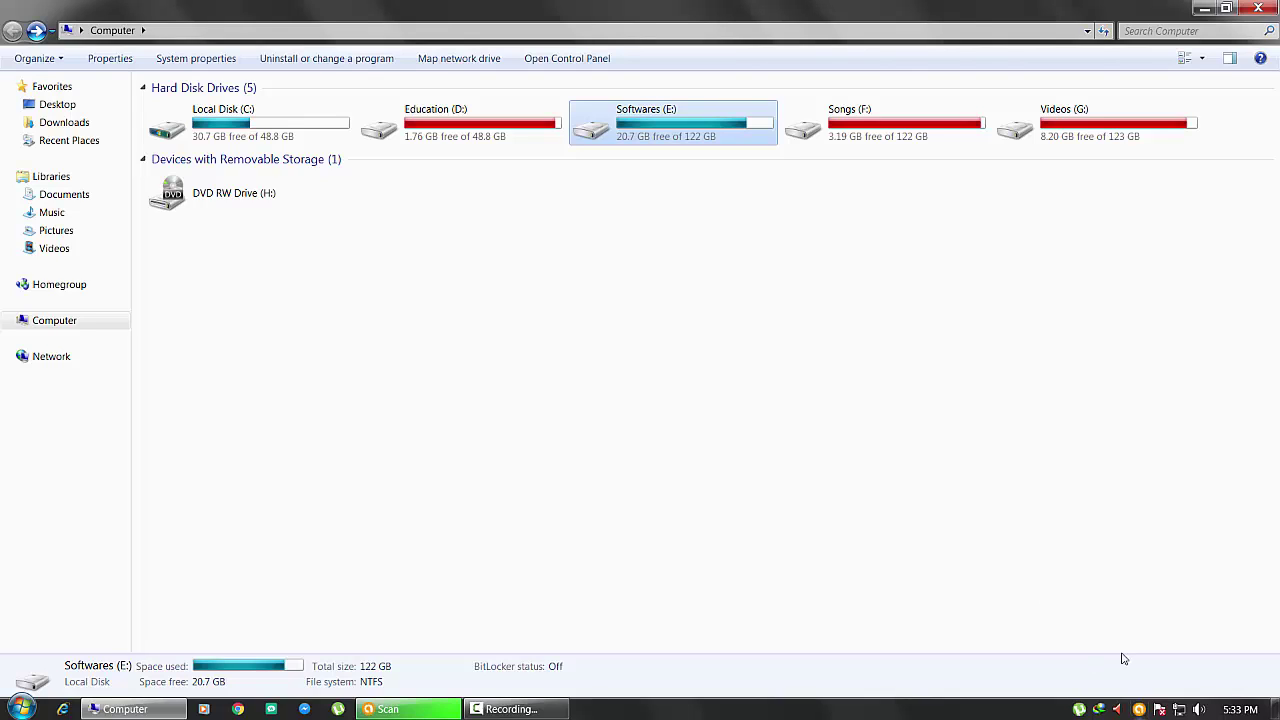
pyautogui.moveTo(1139, 709)
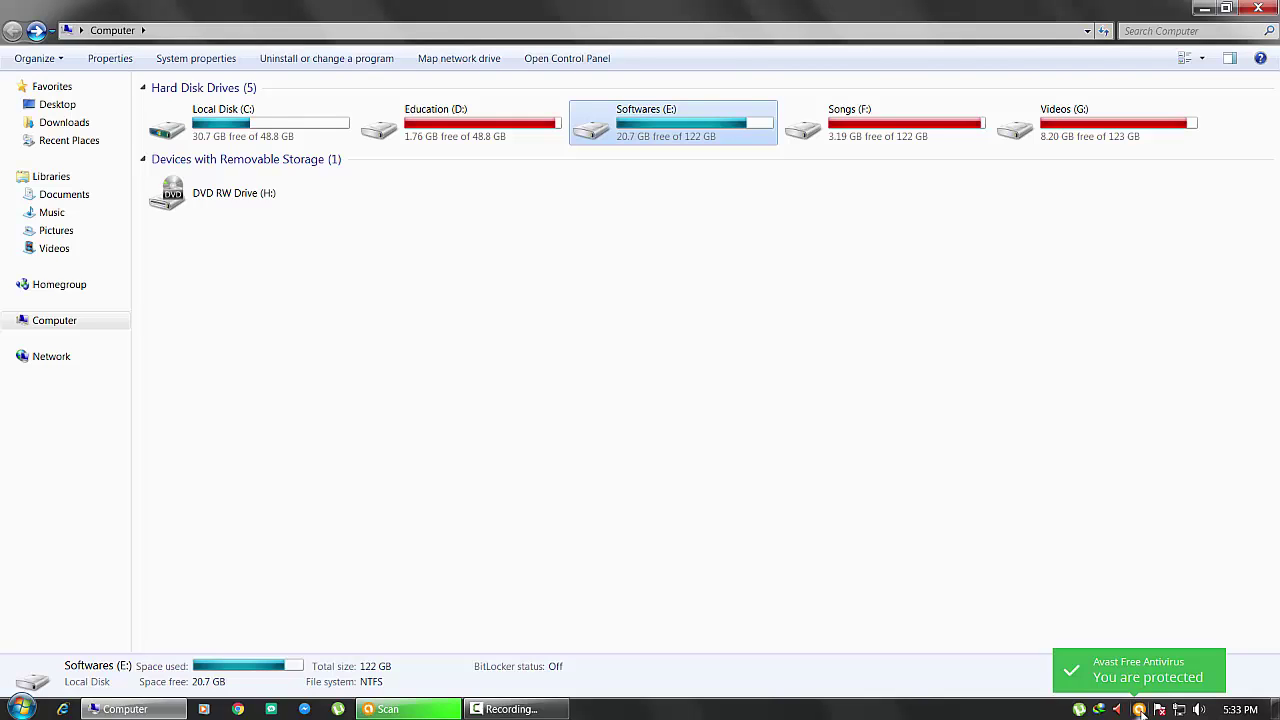
# Scan the Softwares (E:) drive with Avast from its right-click menu
pyautogui.click(683, 205)
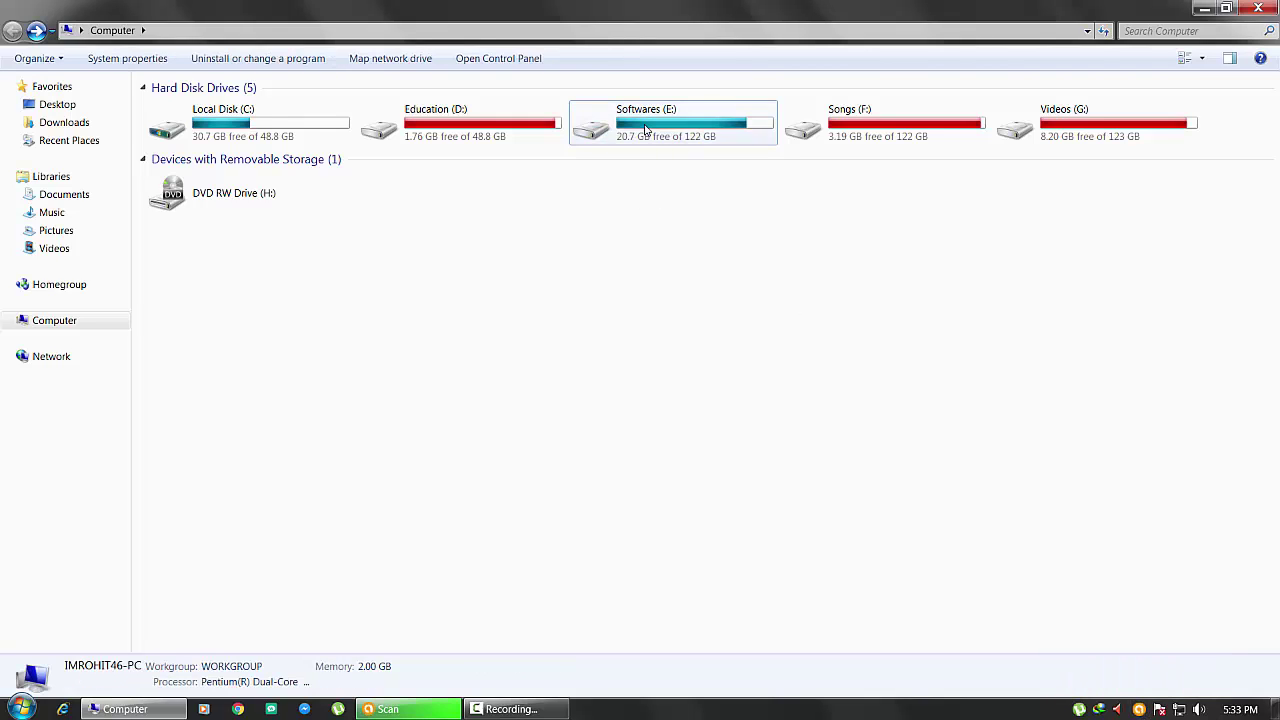
pyautogui.rightClick(645, 128)
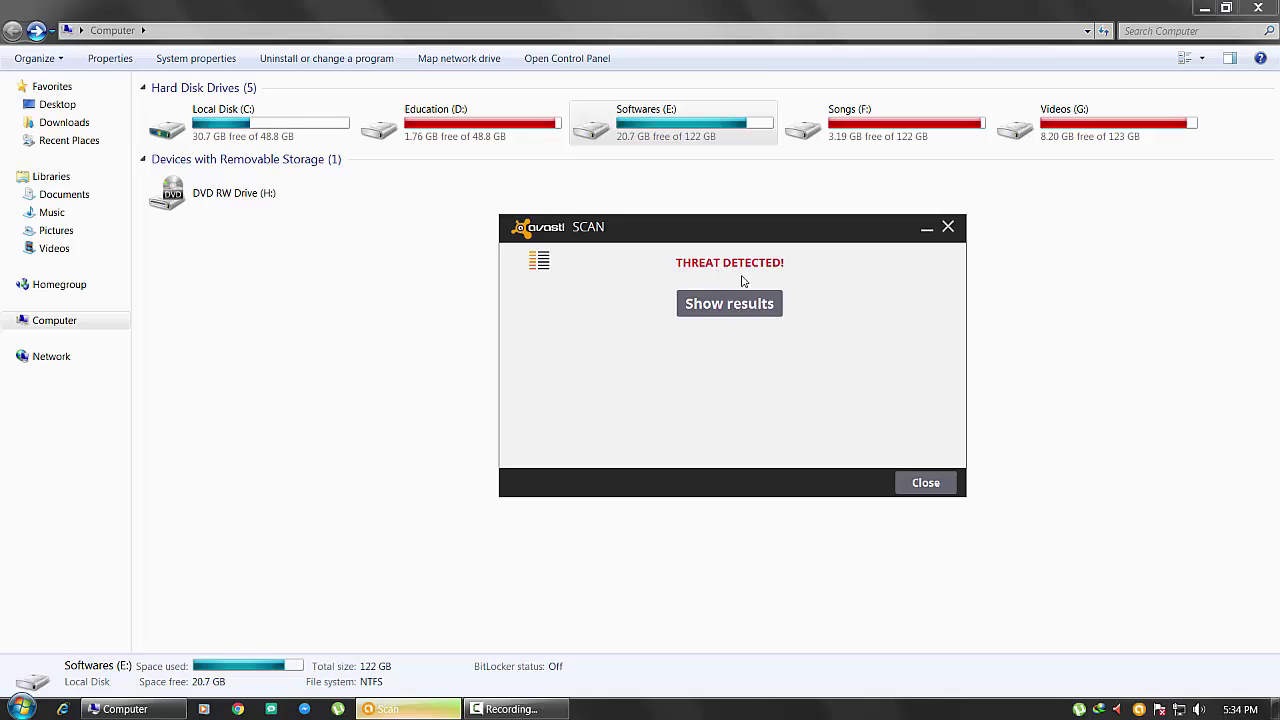
# Set 'Apply this action for all' to Delete for the detected threats and apply it
pyautogui.click(722, 313)
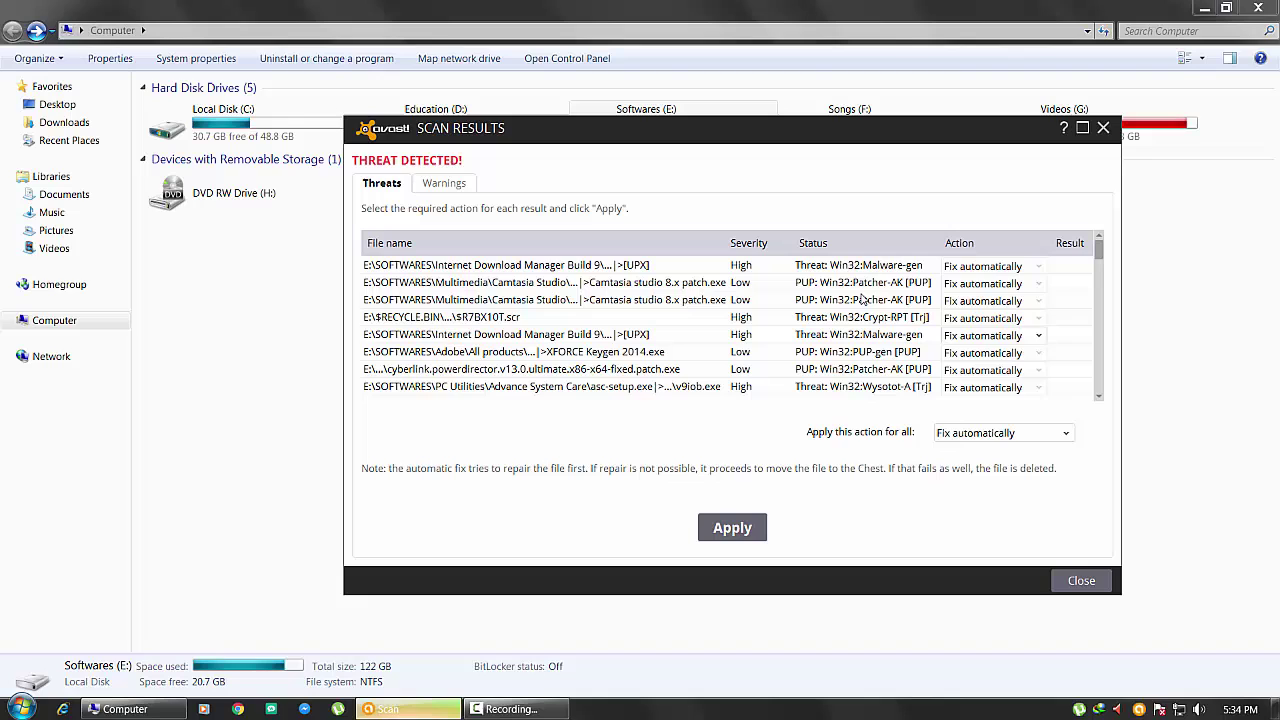
pyautogui.moveTo(1099, 250); pyautogui.dragTo(1101, 262)
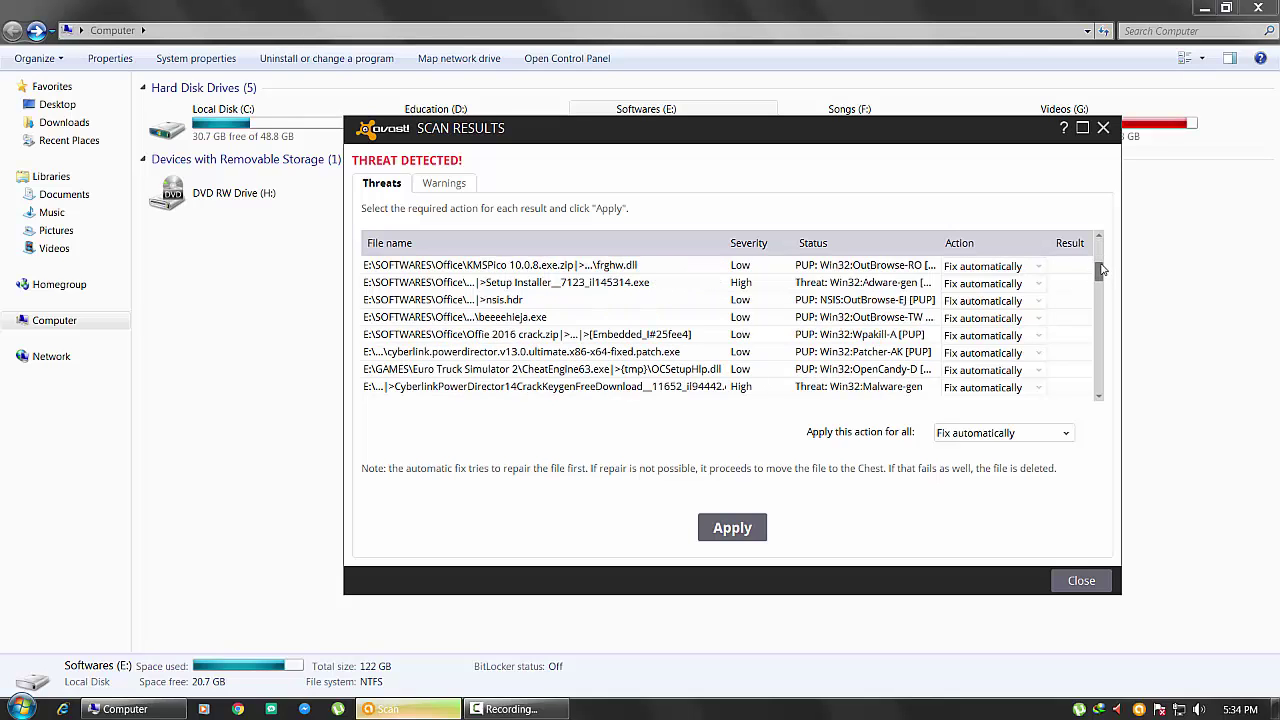
pyautogui.scroll(1, 1101, 262)
pyautogui.scroll(-1, 1101, 262)
pyautogui.click(997, 432)
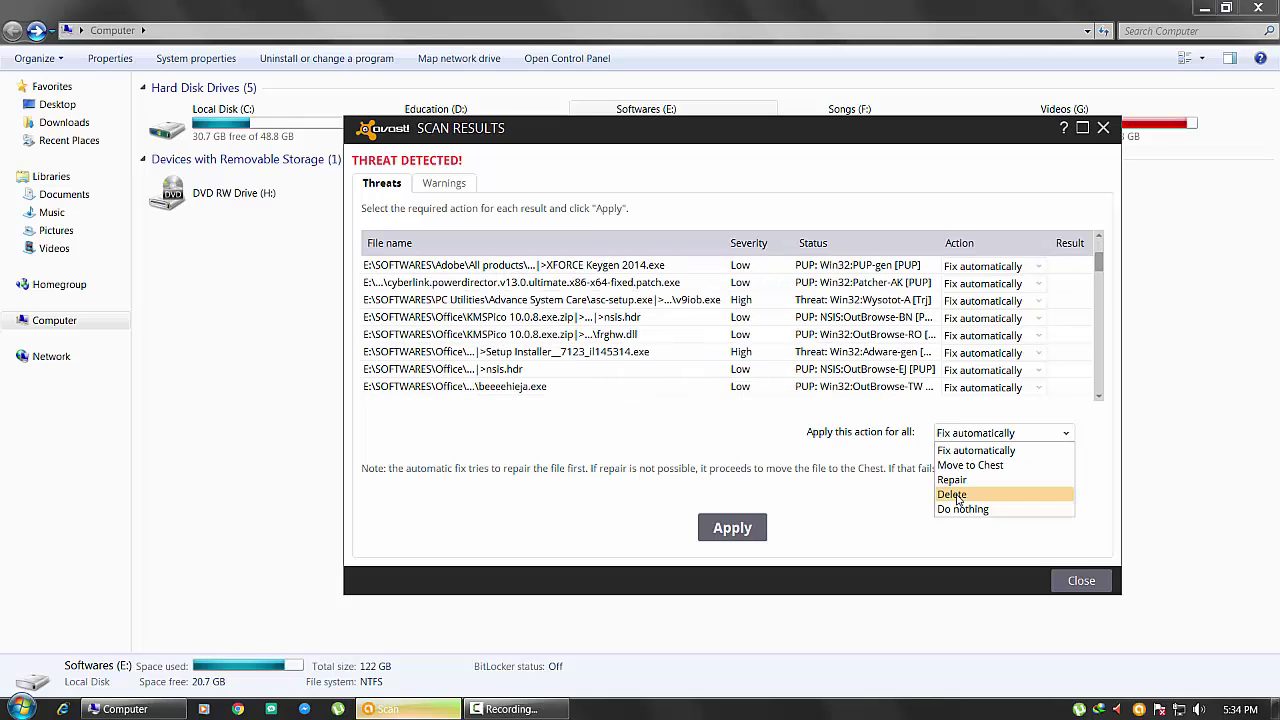
pyautogui.click(957, 495)
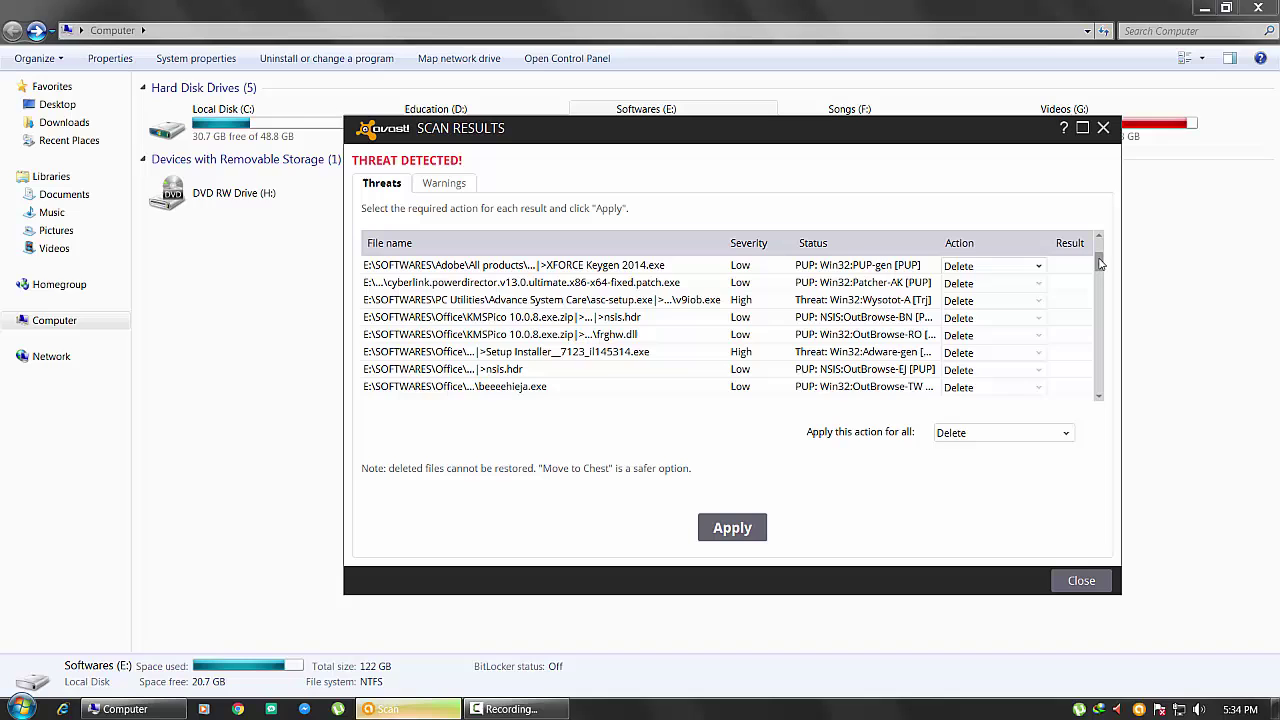
pyautogui.moveTo(1100, 275)
pyautogui.mouseDown()
pyautogui.moveTo(1103, 322)
pyautogui.moveTo(1103, 245)
pyautogui.mouseUp()
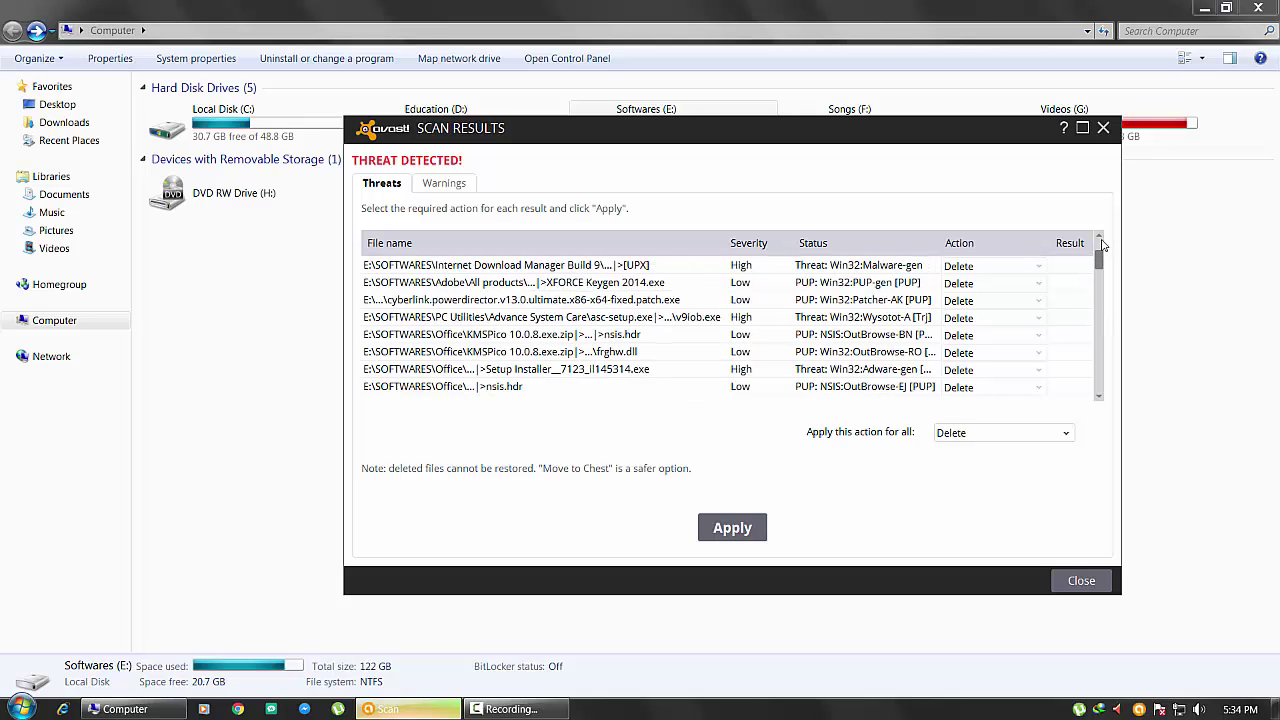
pyautogui.click(738, 532)
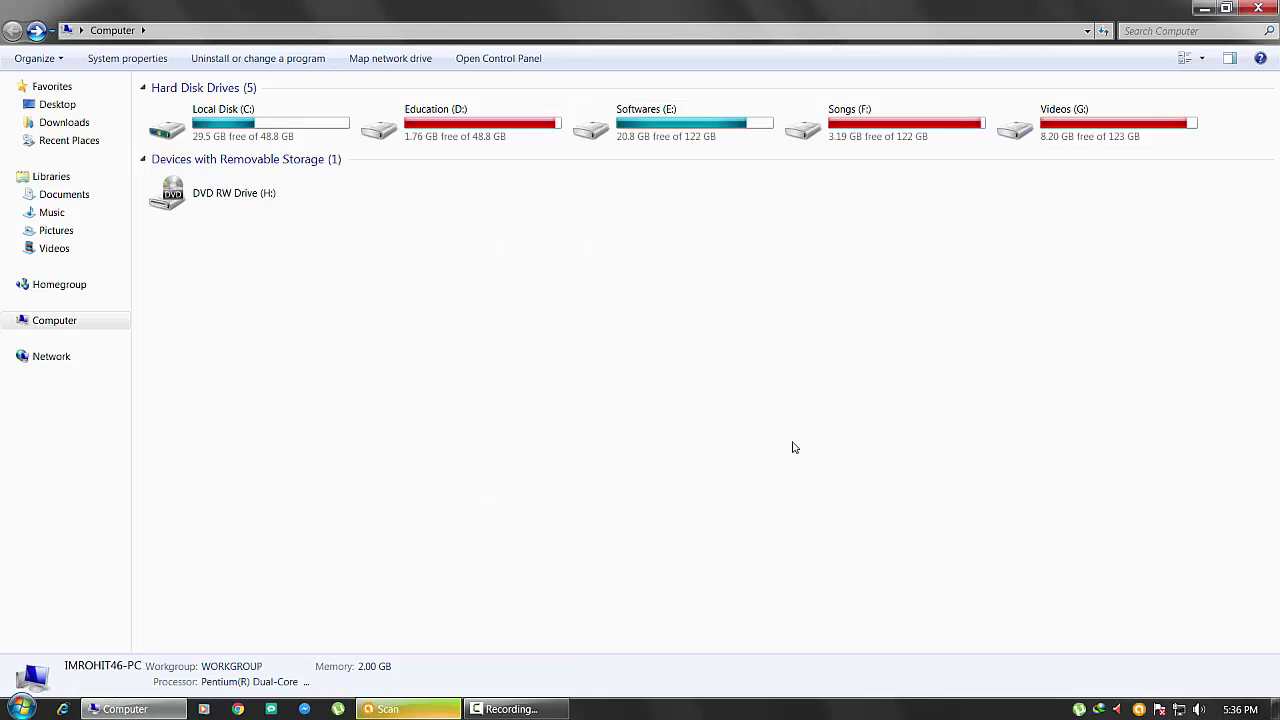
# Open Softwares (E:) and enable 'Show hidden files, folders, and drives' in Folder Options
pyautogui.doubleClick(619, 117)
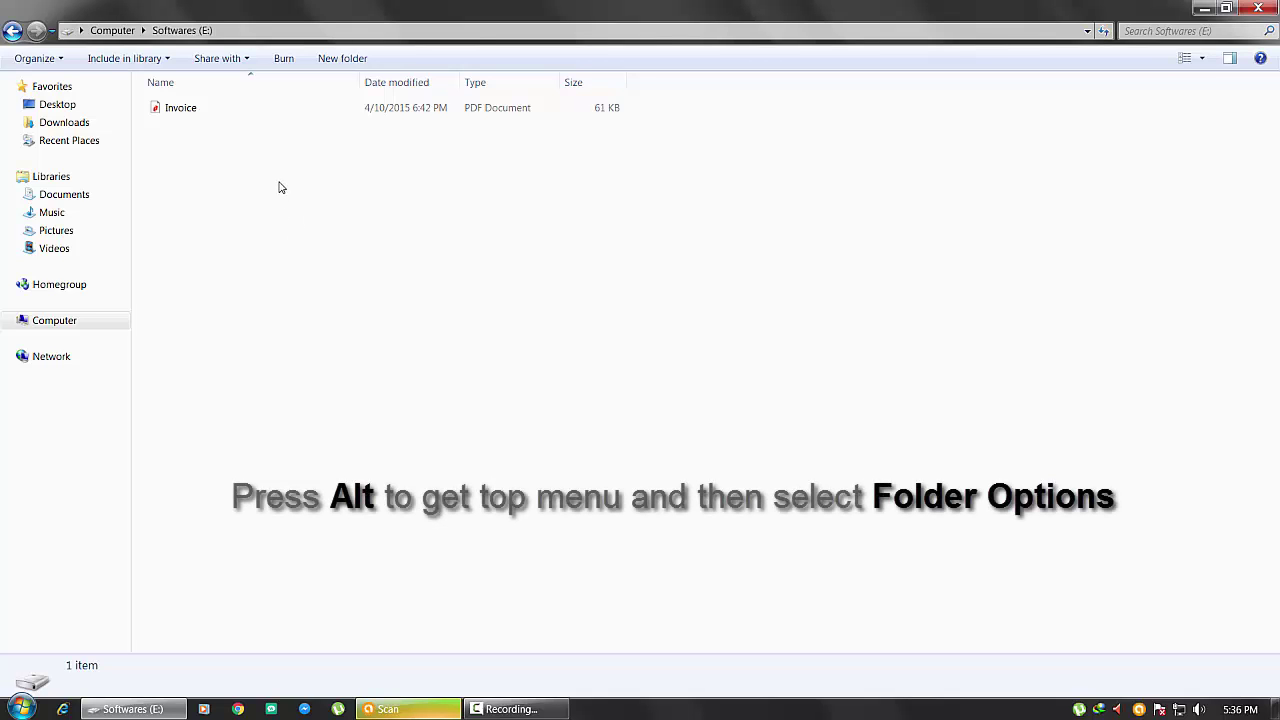
pyautogui.press('alt')
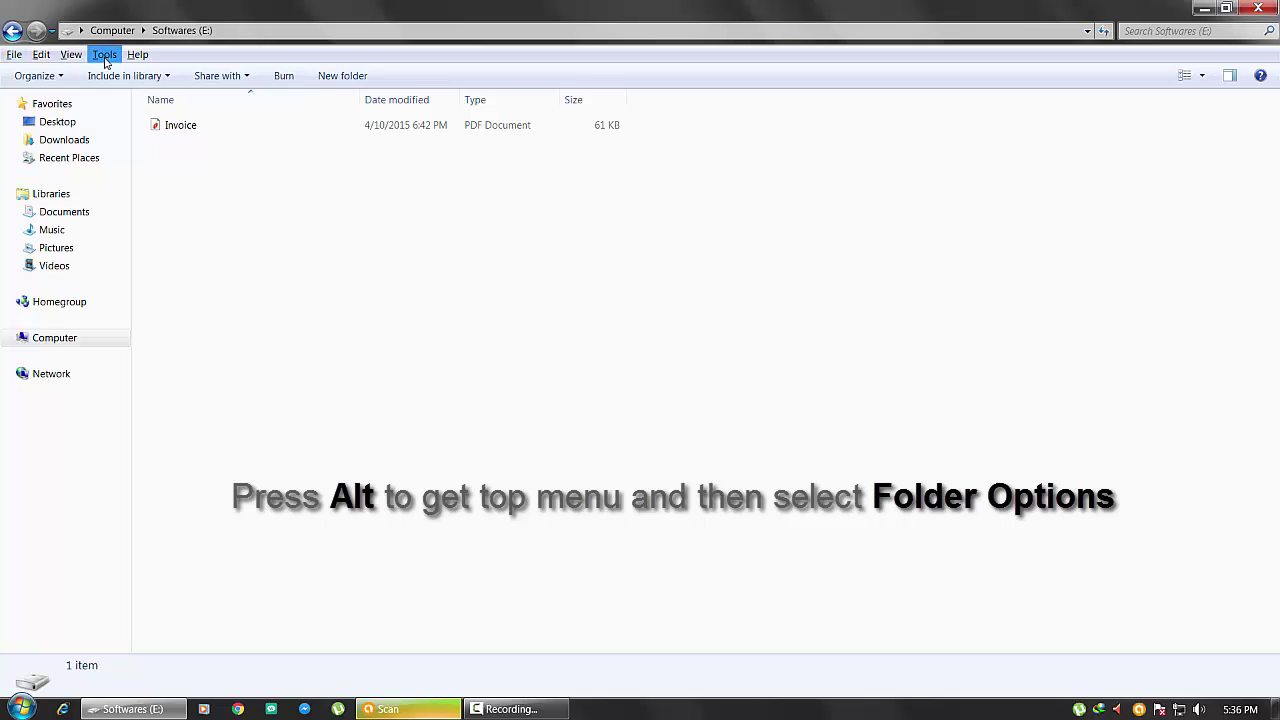
pyautogui.click(104, 54)
pyautogui.click(146, 126)
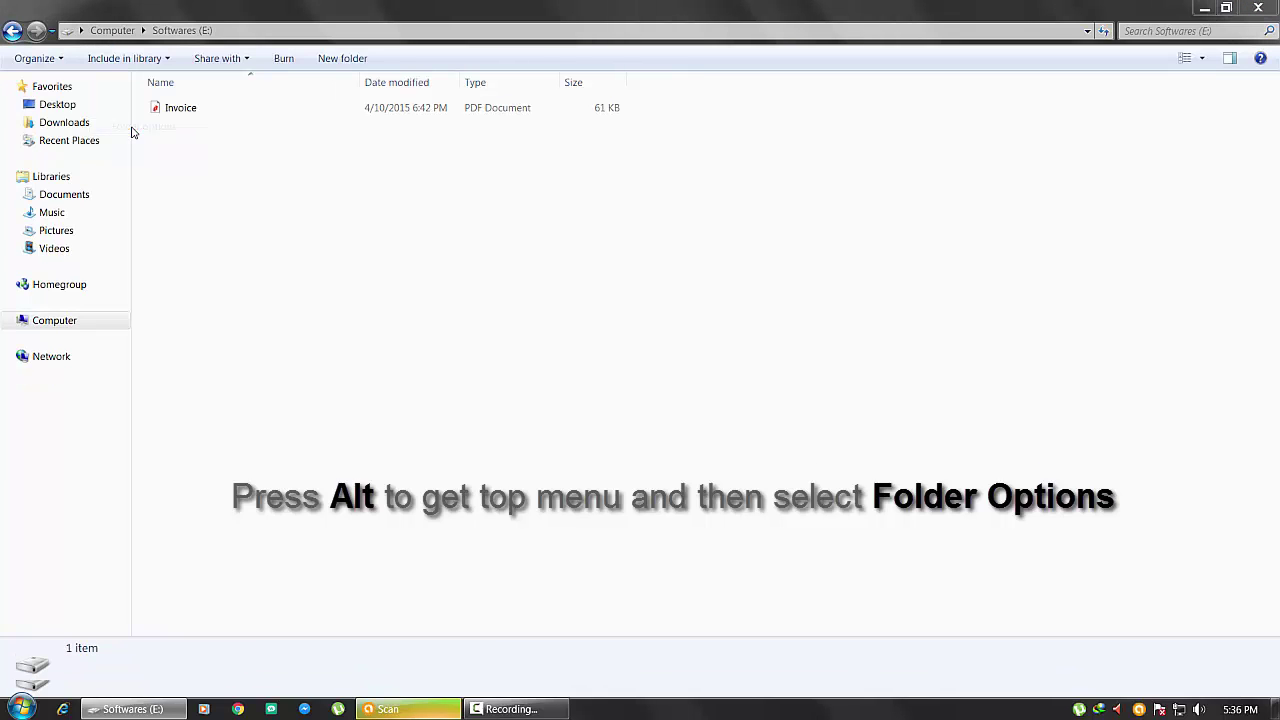
pyautogui.click(80, 99)
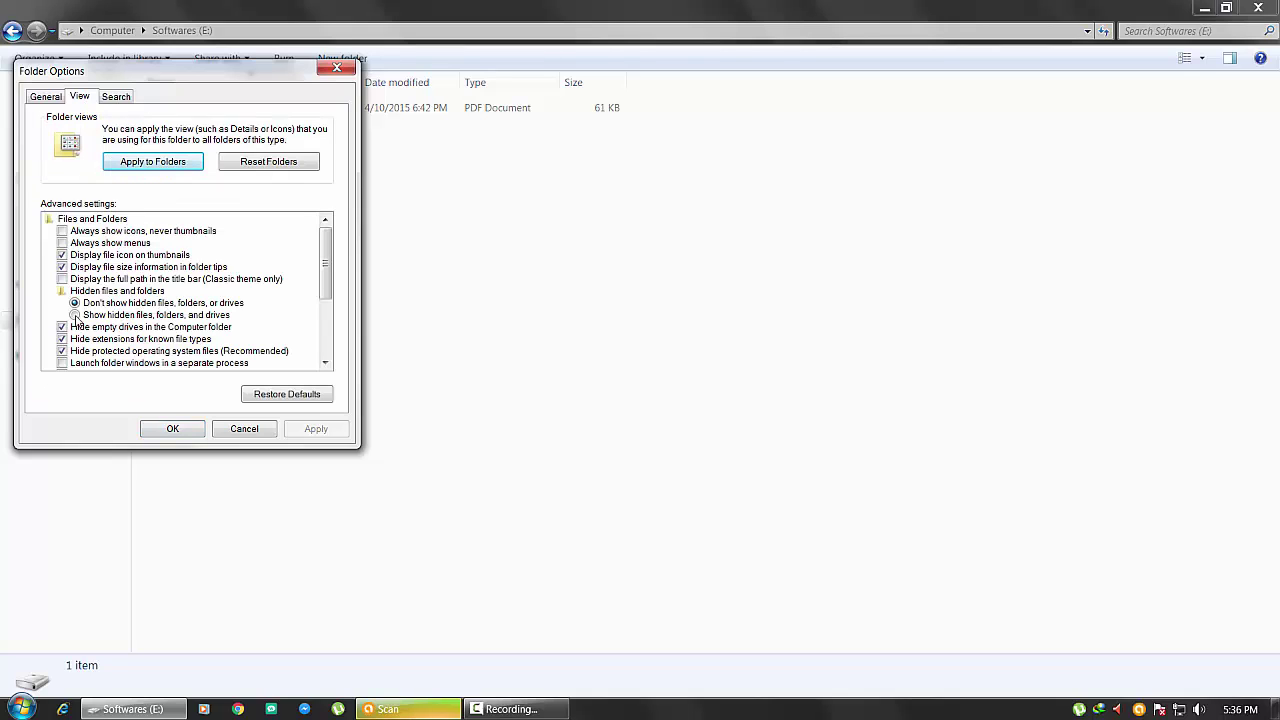
pyautogui.click(75, 316)
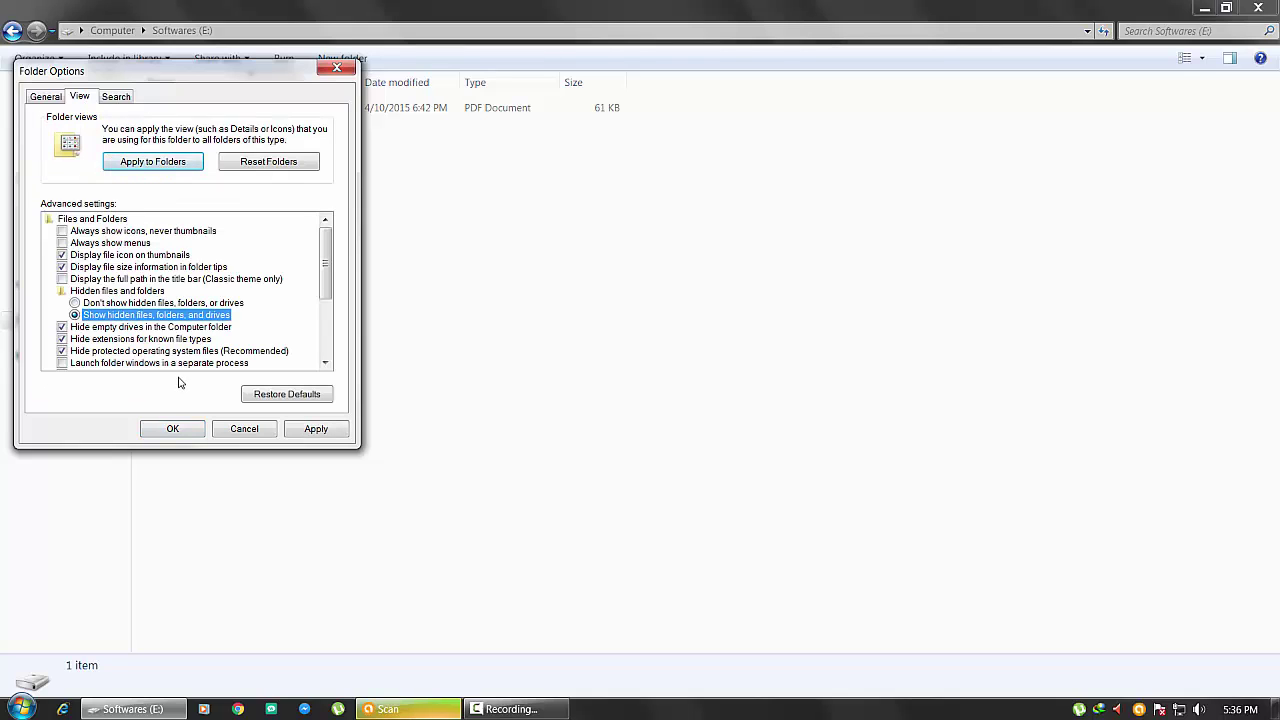
pyautogui.click(292, 436)
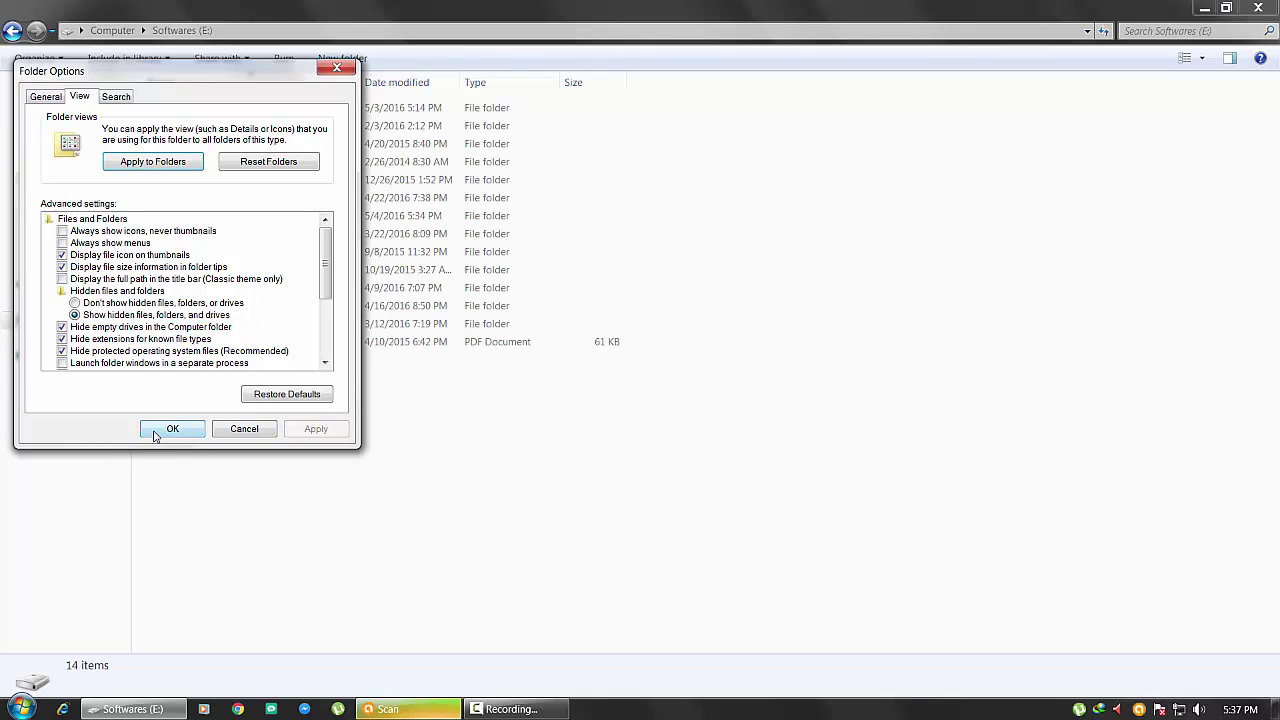
pyautogui.click(160, 430)
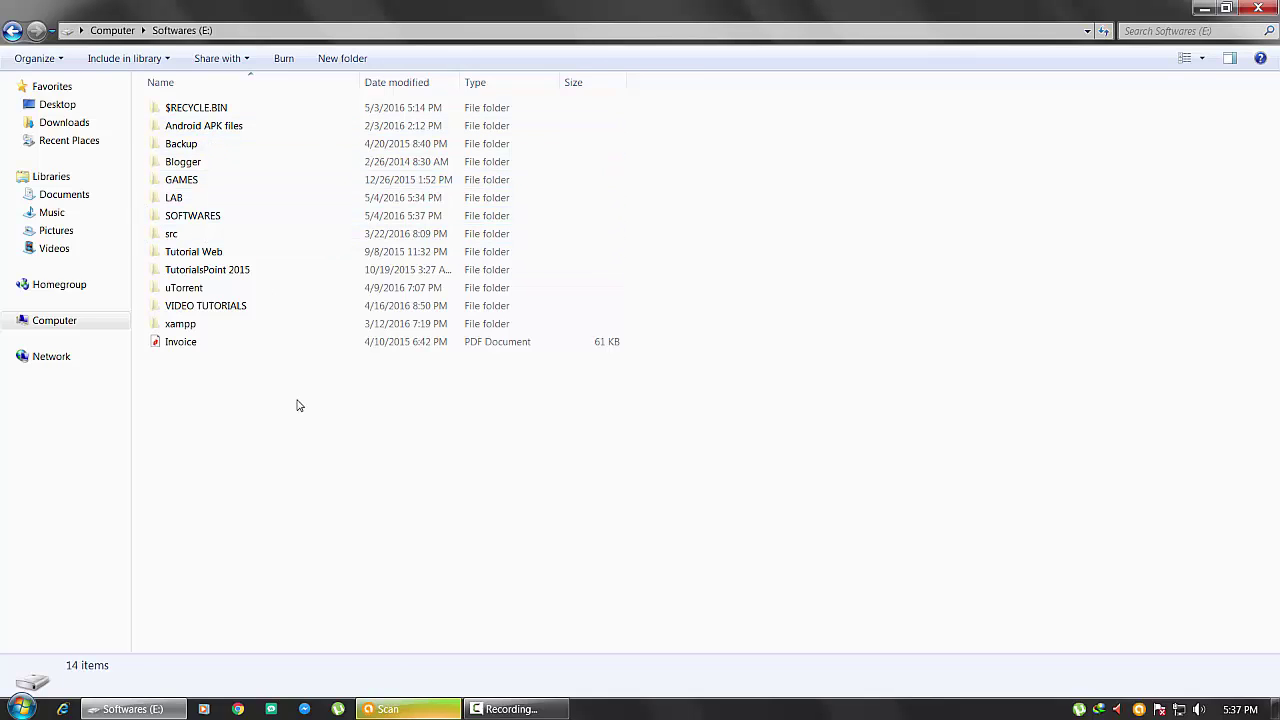
# Clear the Hidden attribute on all items in Softwares (E:), then go back to Computer
pyautogui.hotkey('ctrl', 'a')
pyautogui.rightClick(243, 193)
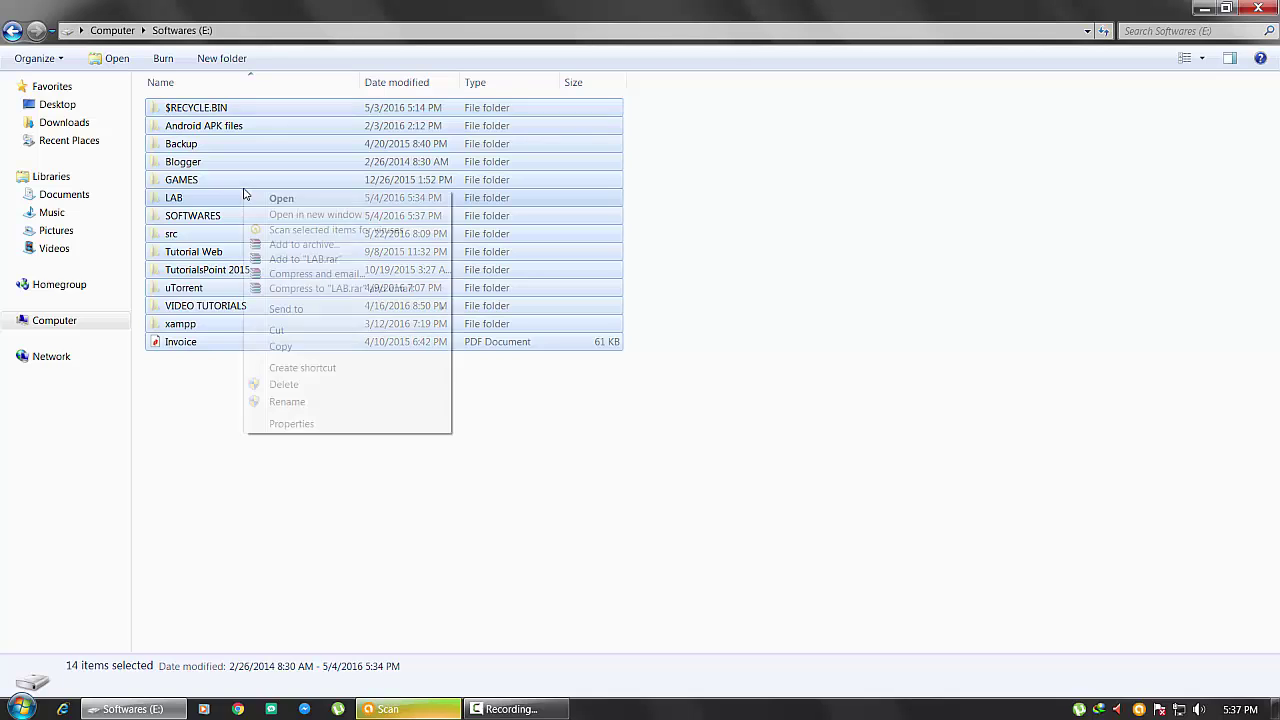
pyautogui.click(285, 425)
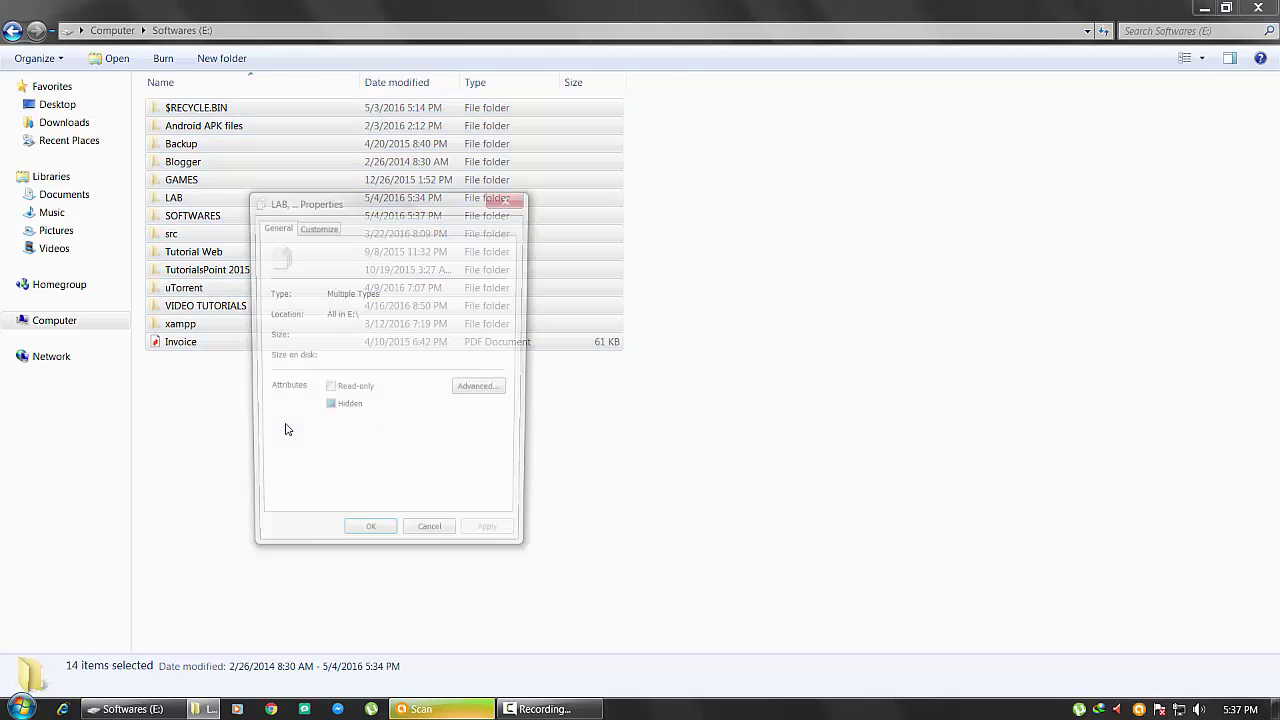
pyautogui.click(328, 409)
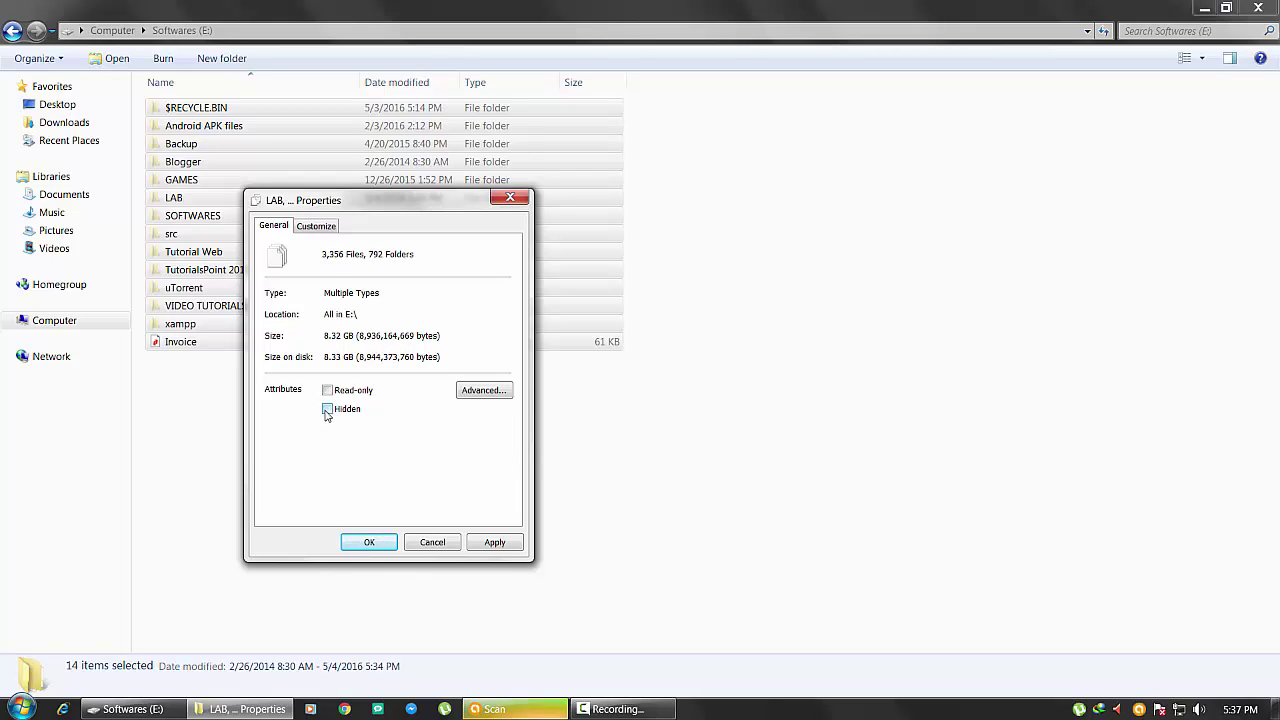
pyautogui.click(510, 197)
pyautogui.click(391, 443)
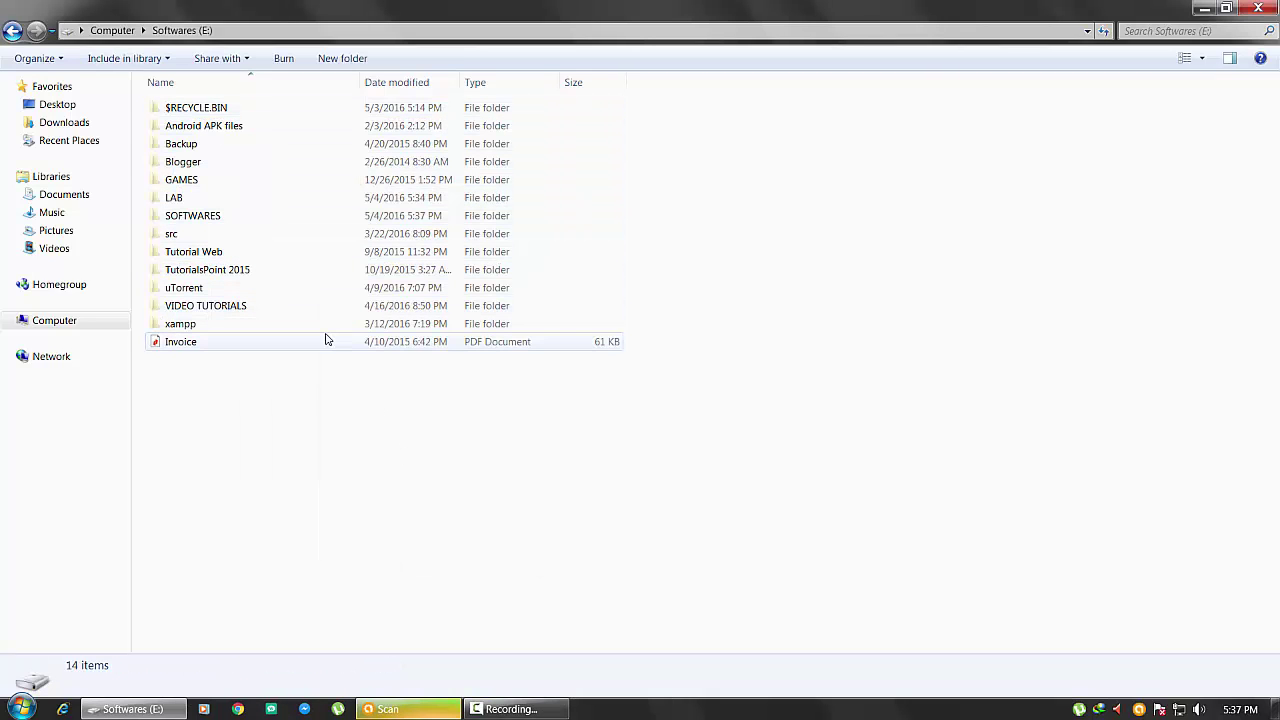
pyautogui.click(16, 34)
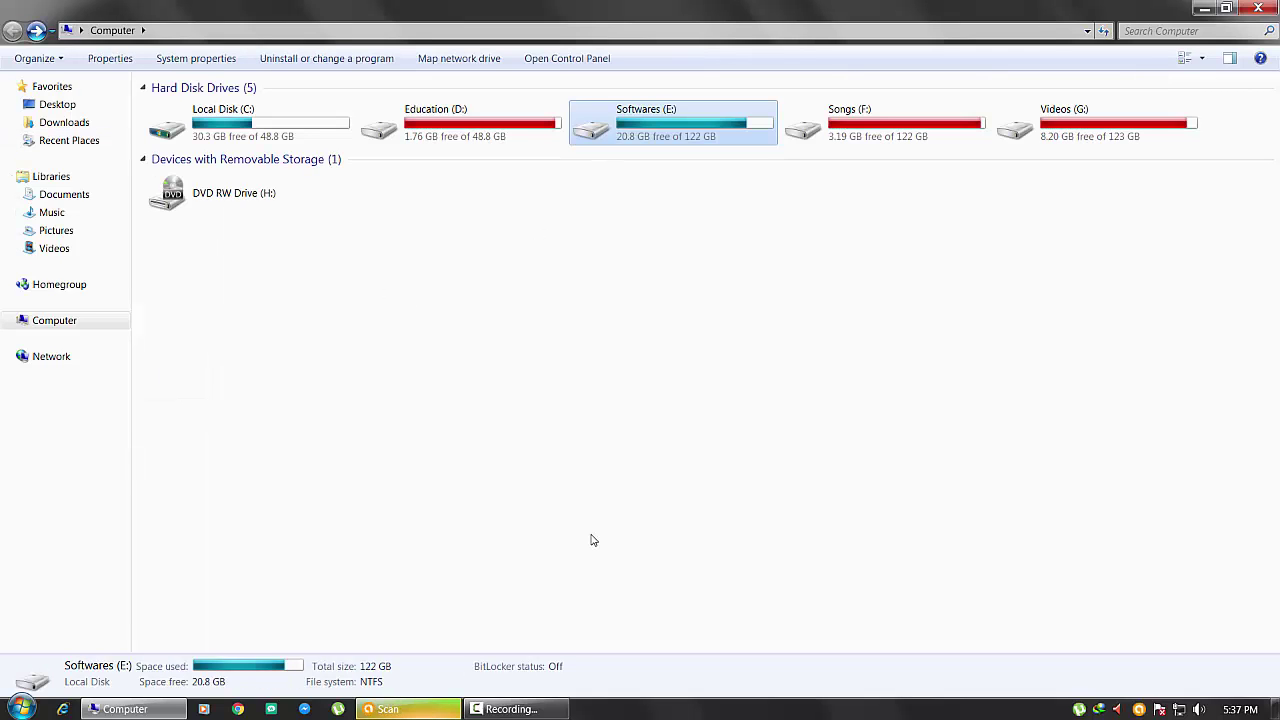
# Deselect the Softwares (E:) drive and close the Computer window
pyautogui.click(1181, 203)
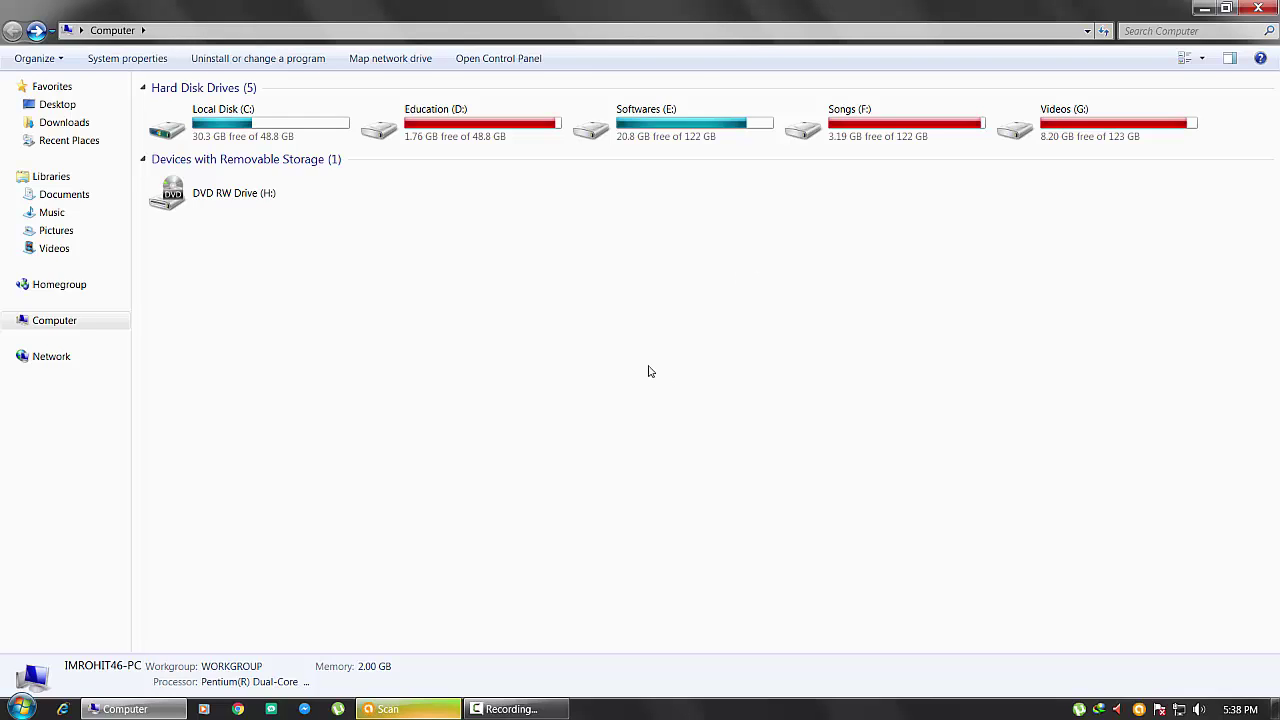
pyautogui.click(1258, 8)
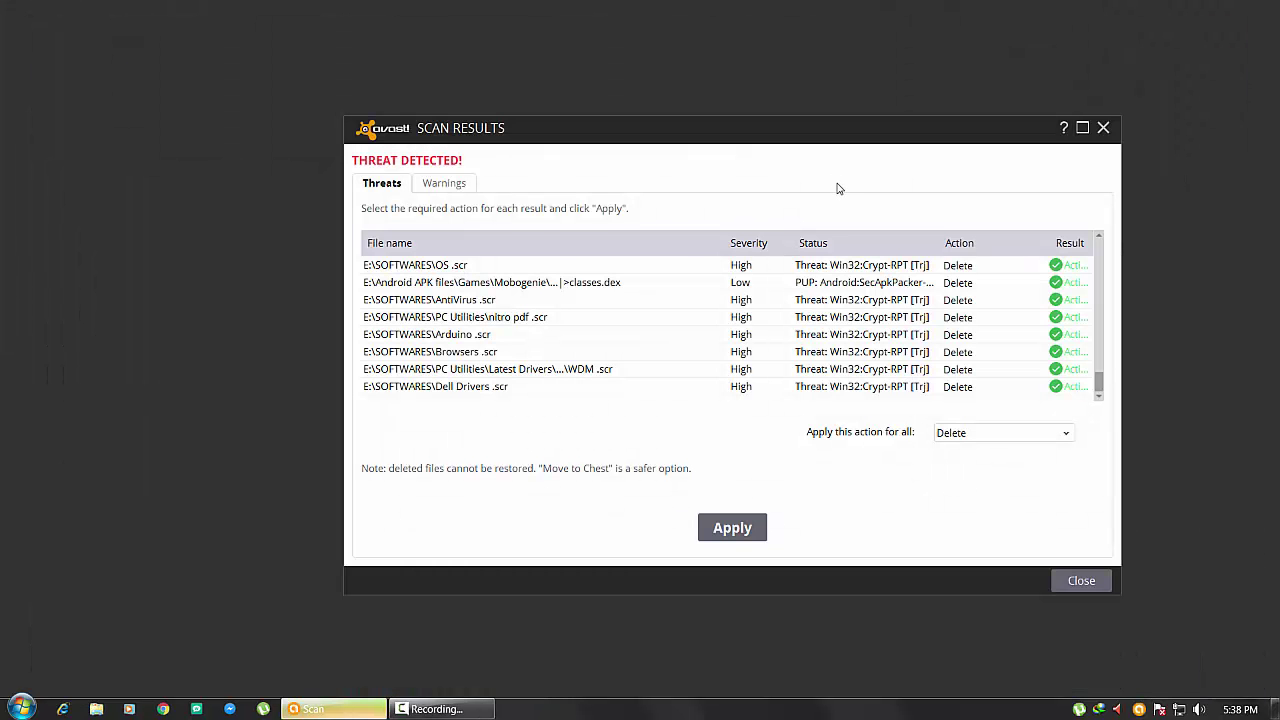